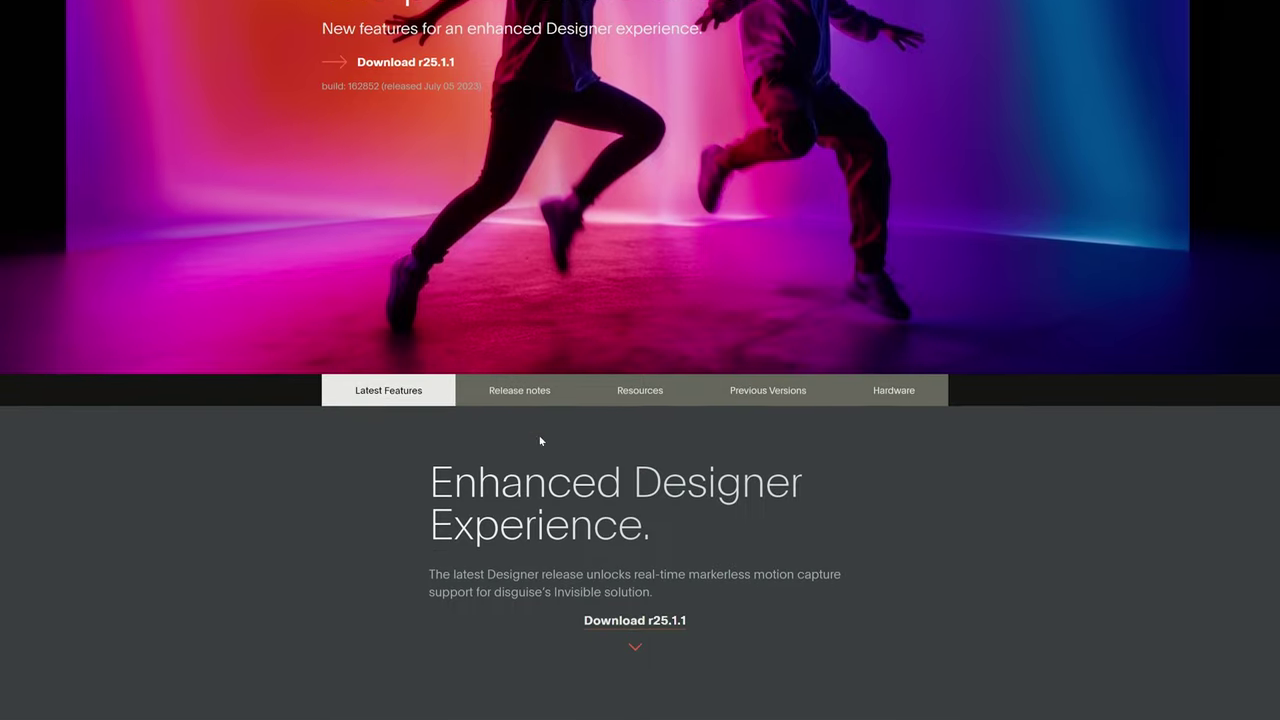
Browse the list of previous Designer versions on the download page.
left_click(783, 286)
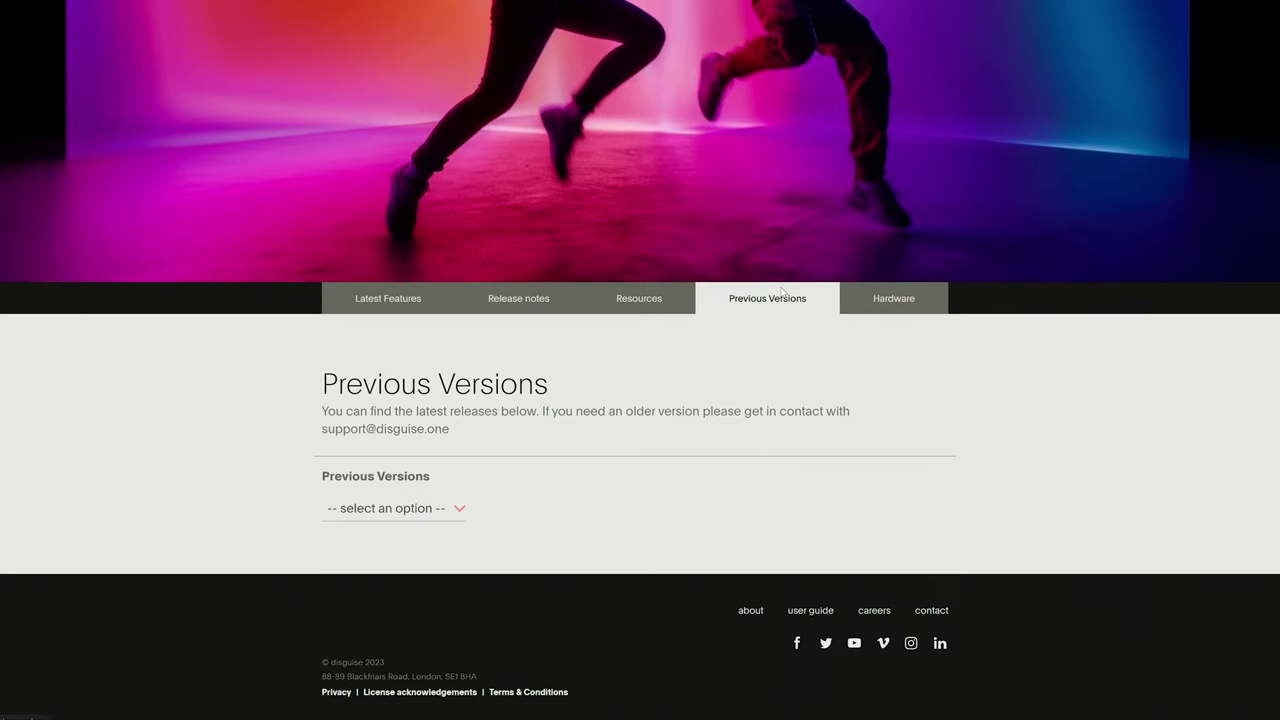
left_click(390, 512)
scroll(386, 563, "down", 5)
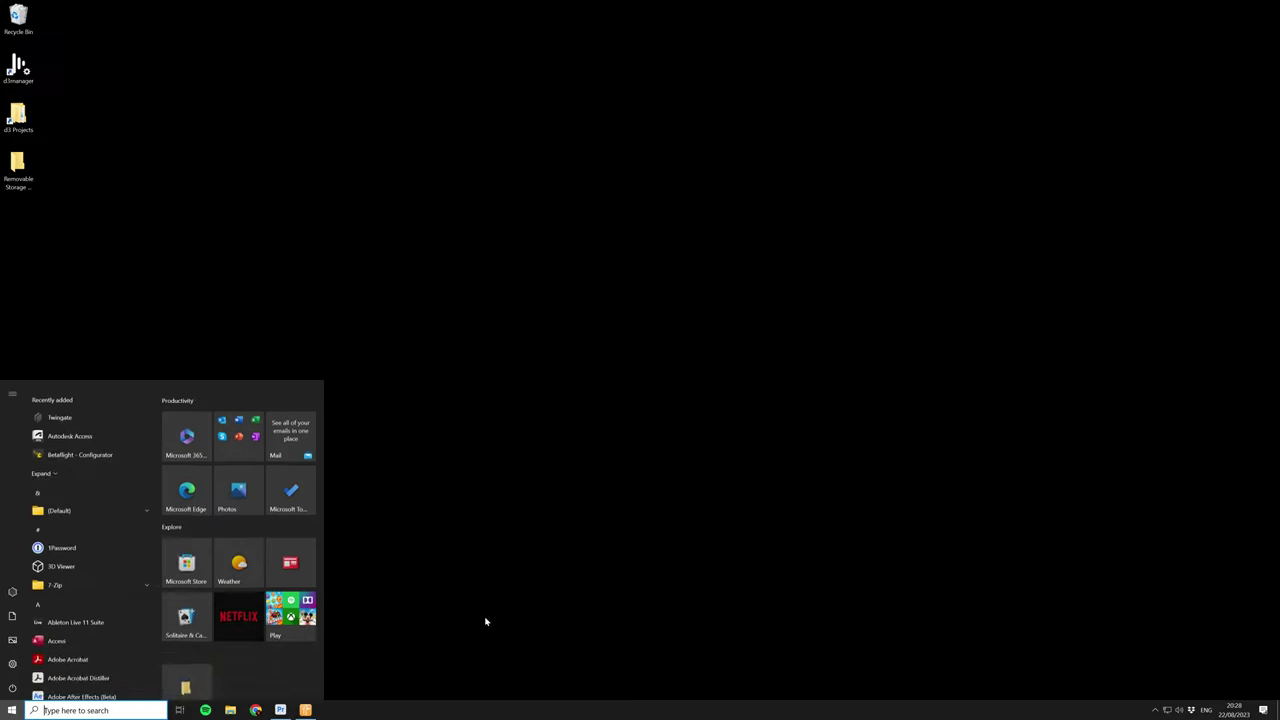
Launch d3manager and create a new project named My First Project.
type("d3")
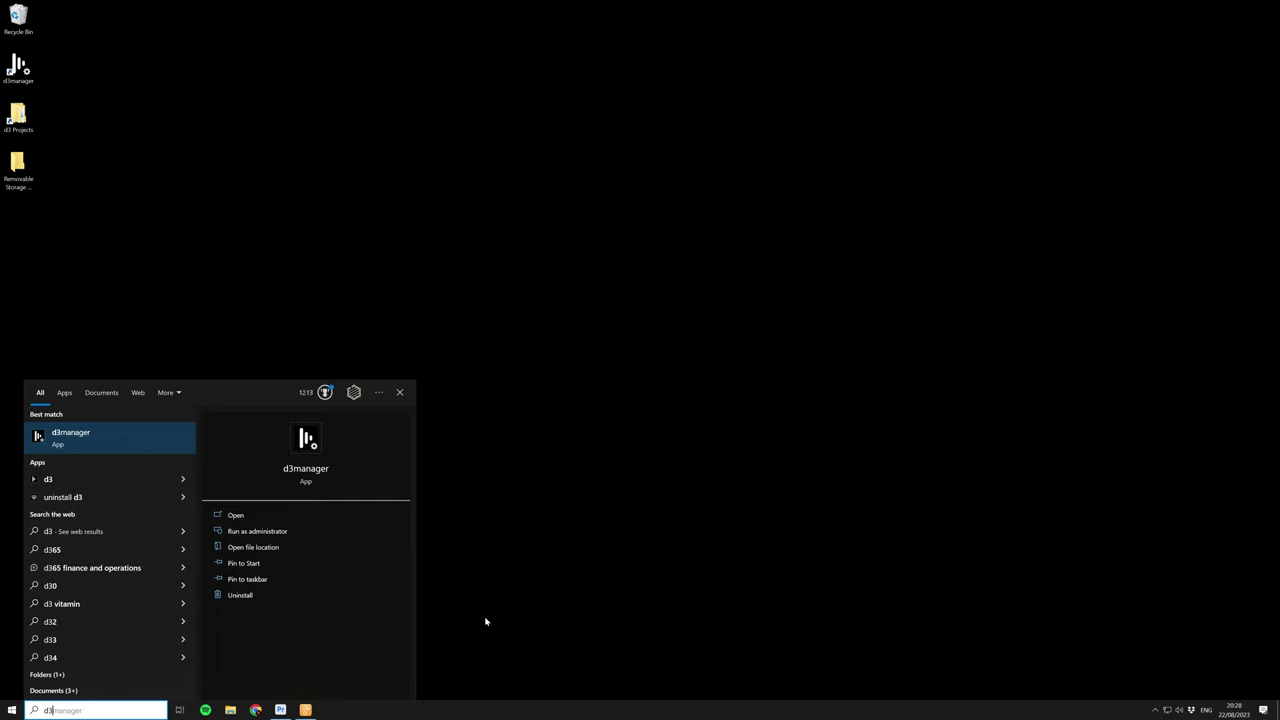
key("Return")
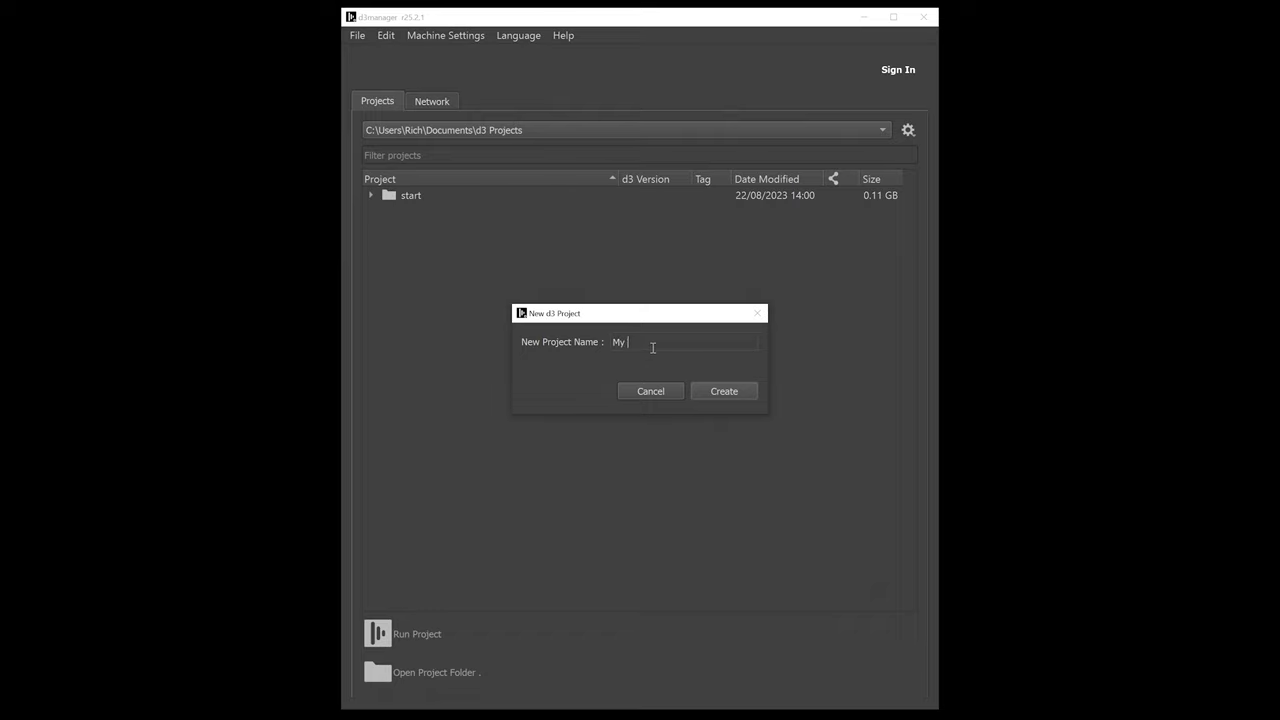
type("My First Project")
left_click(737, 391)
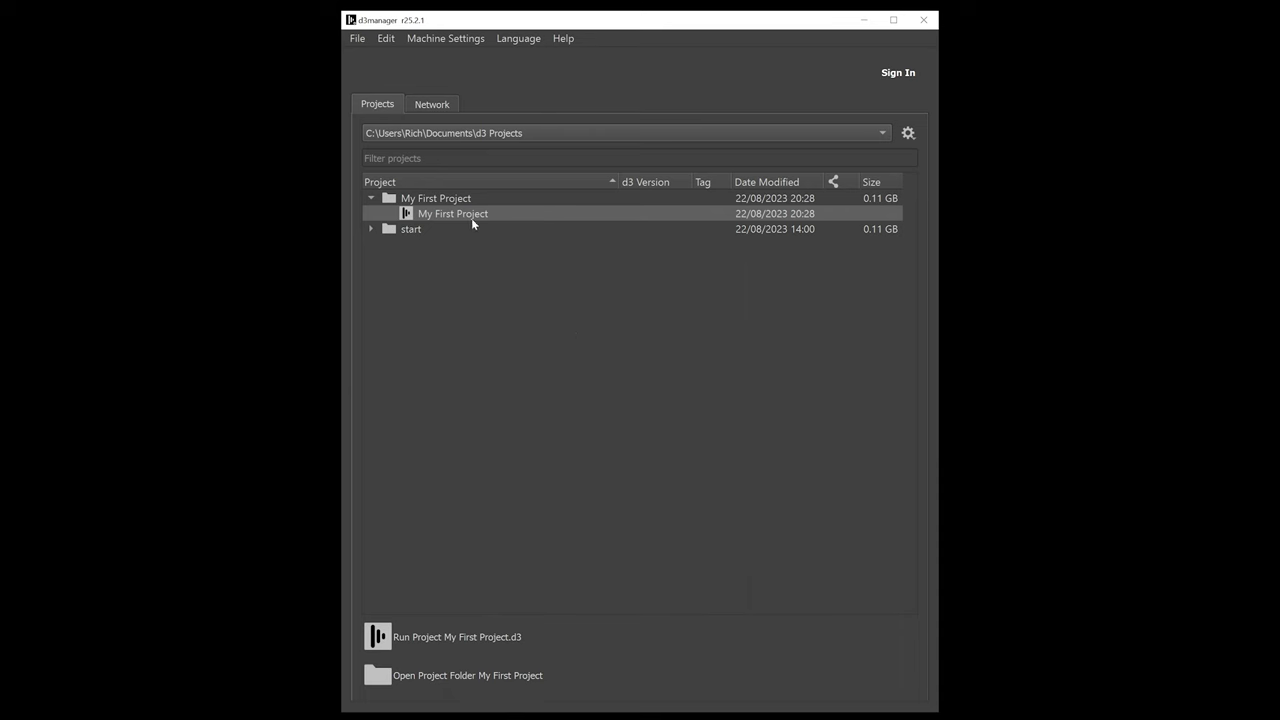
Open the My First Project folder on disk and examine its parent d3 Projects folder and its objects subfolder.
right_click(469, 218)
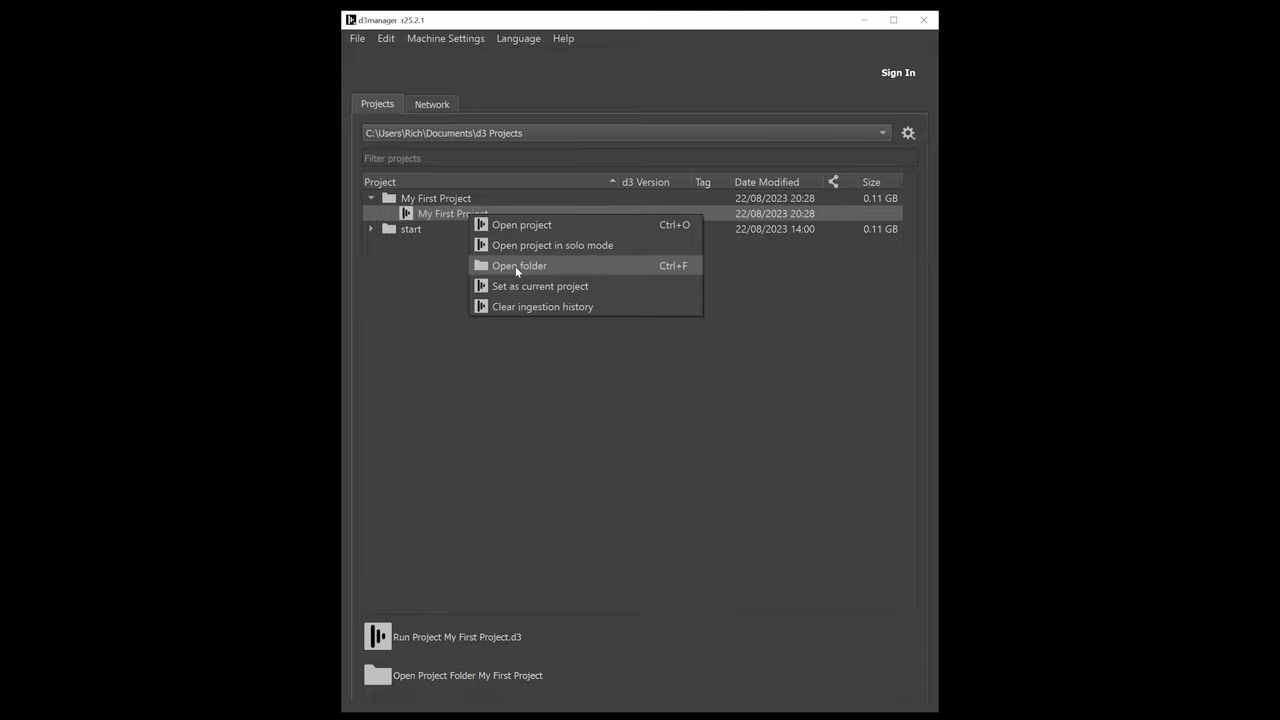
left_click(515, 266)
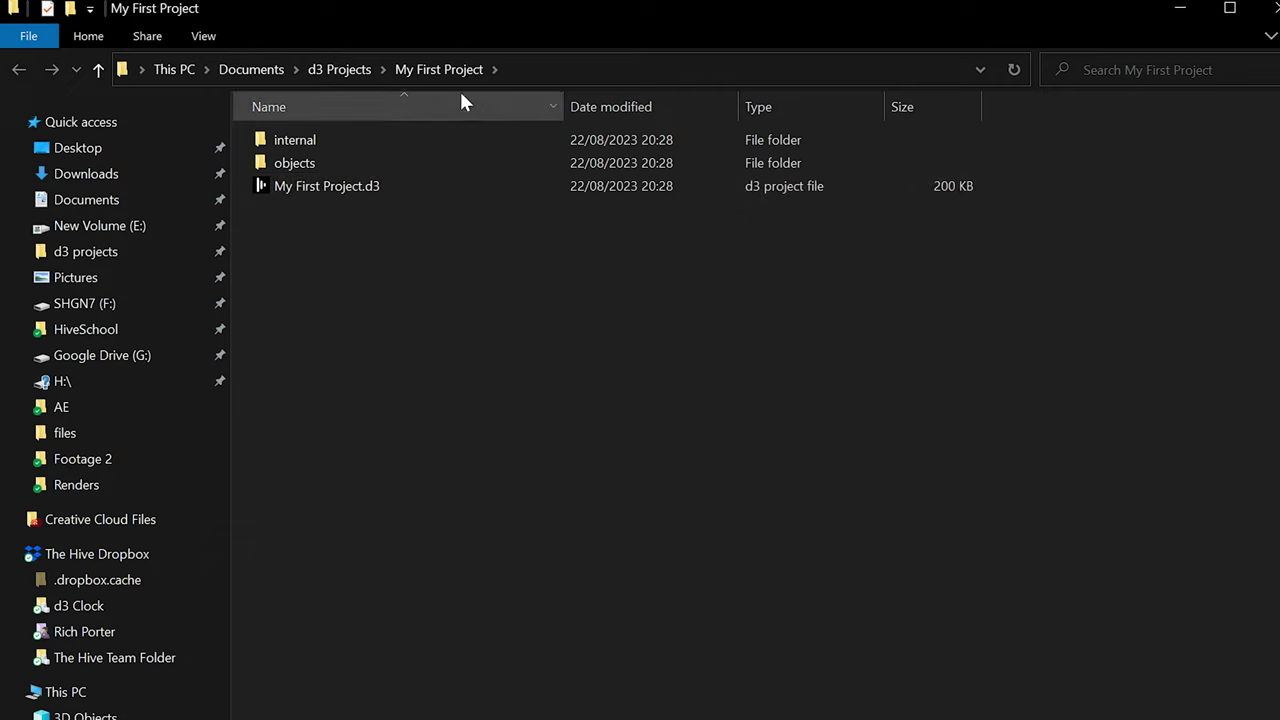
left_click(336, 66)
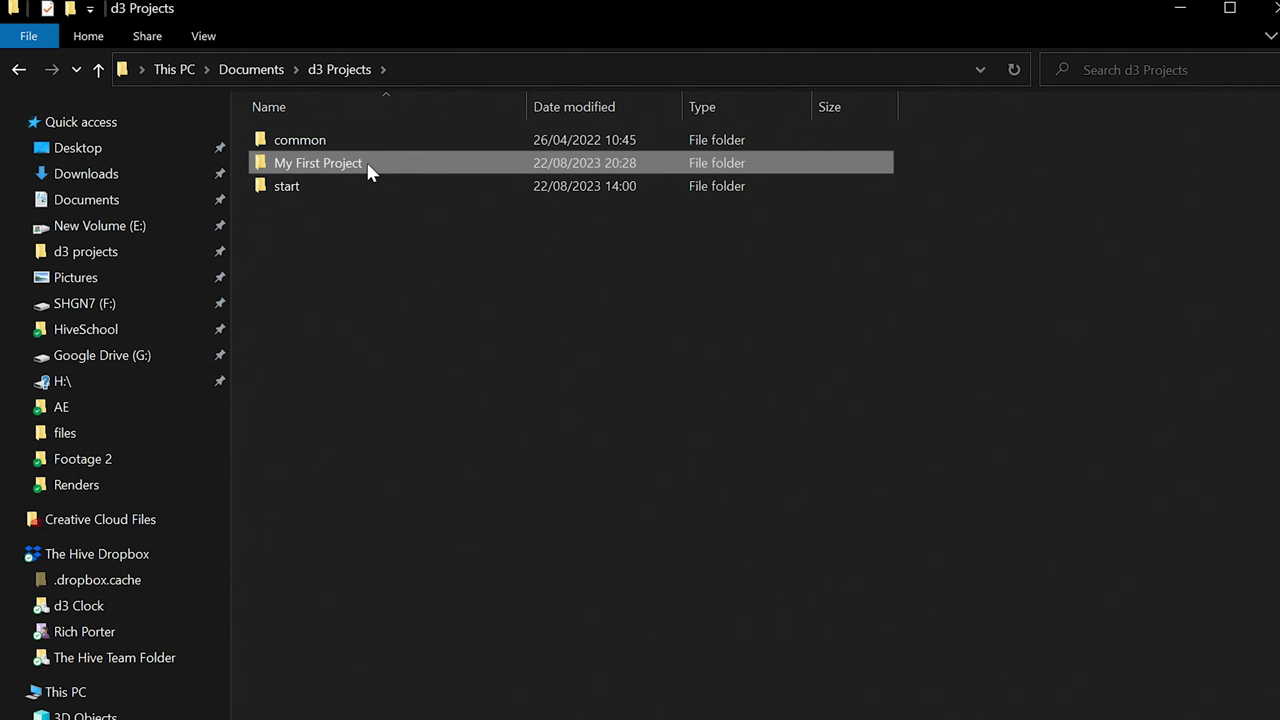
double_click(368, 168)
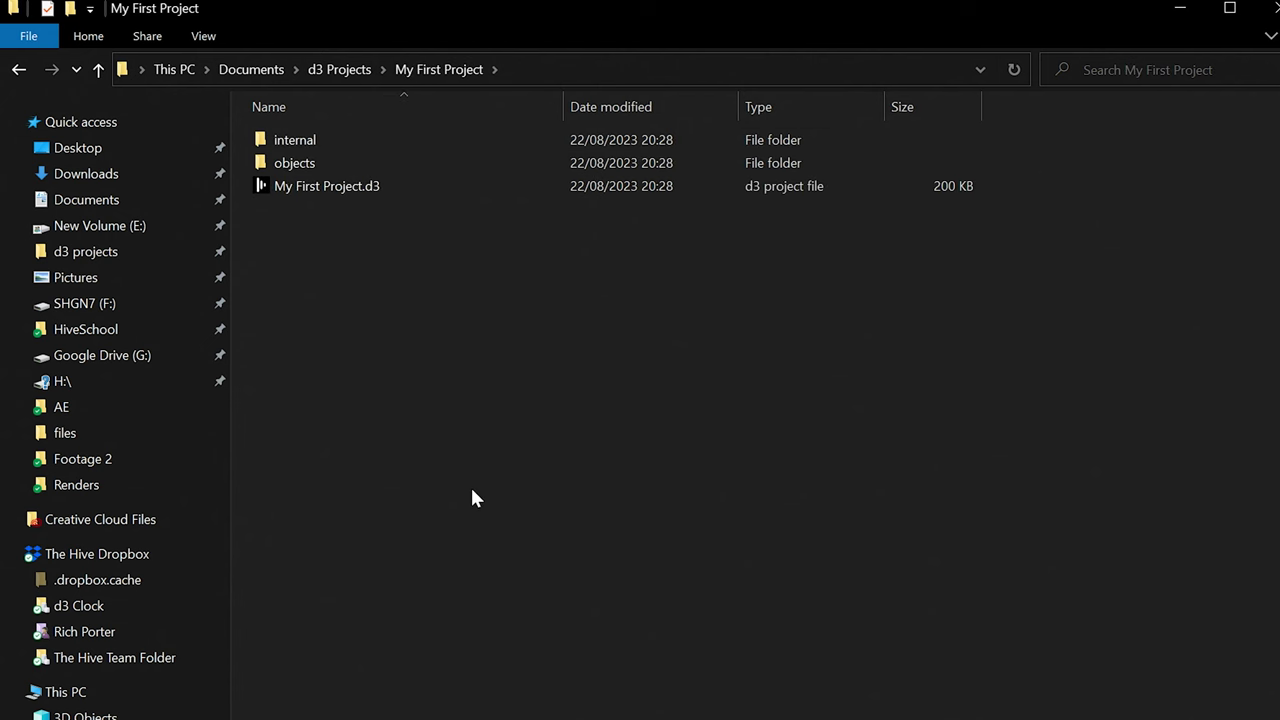
double_click(289, 167)
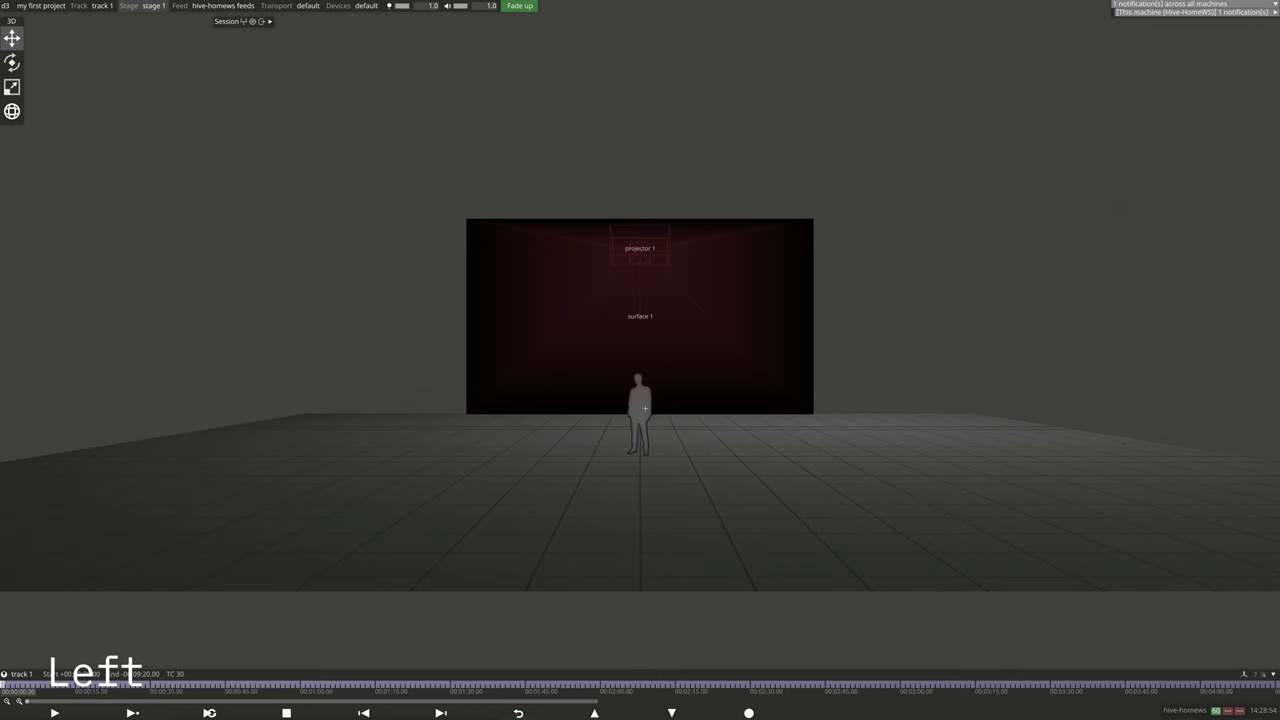
Orbit the 3D stage view around the standing figure, and zoom in and back out on the projection surface.
mouse_move(643, 409)
left_mouse_down()
mouse_move(540, 410)
mouse_move(638, 415)
mouse_move(600, 405)
mouse_move(650, 398)
left_mouse_up()
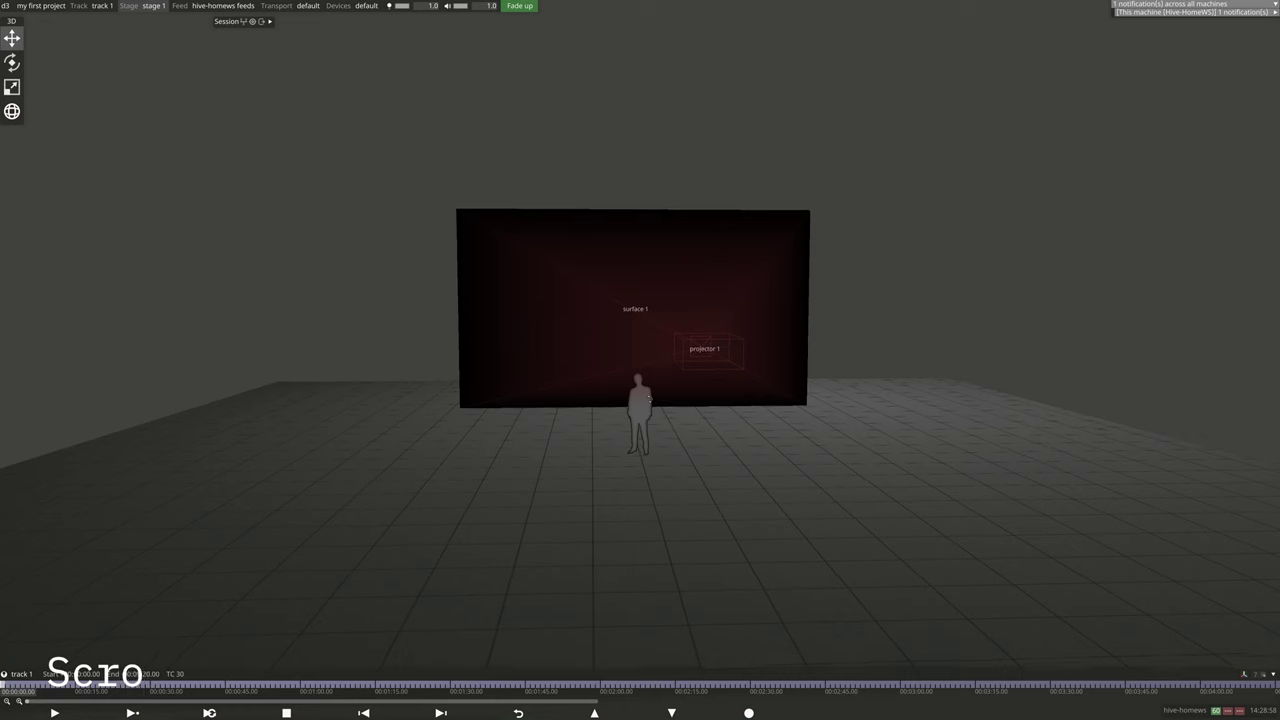
scroll(650, 395, "up", 5)
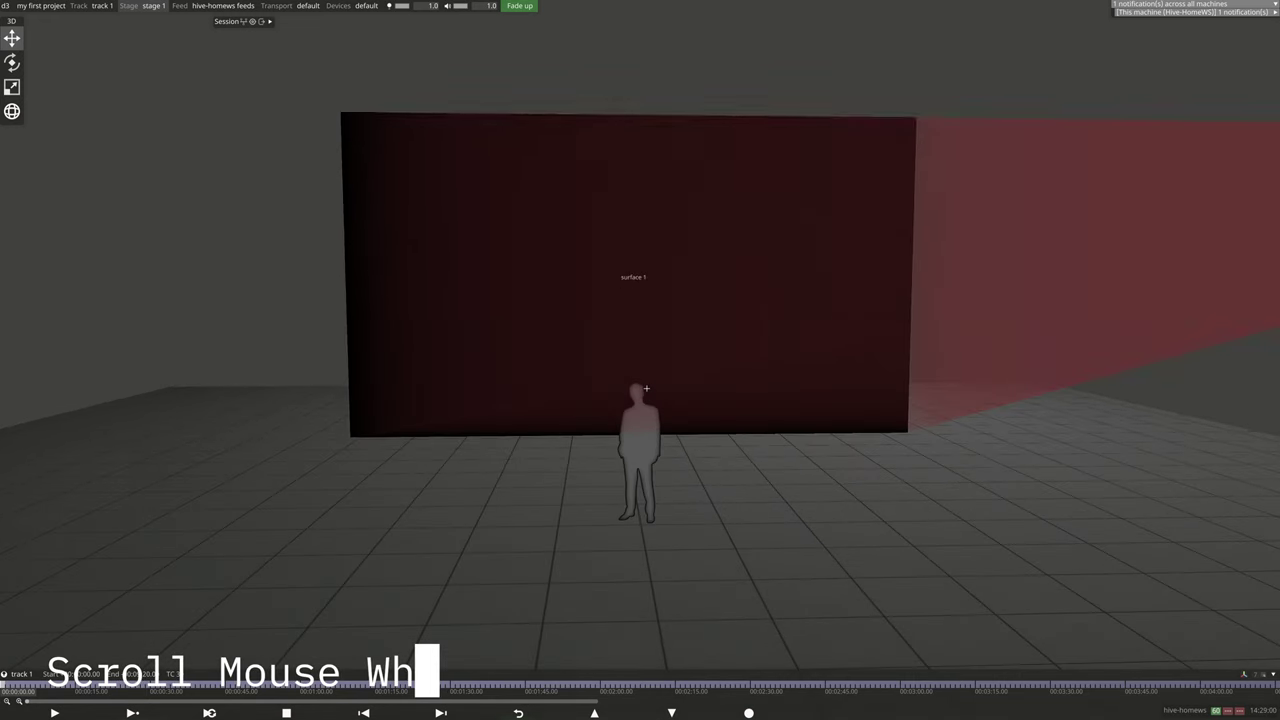
scroll(646, 388, "down", 5)
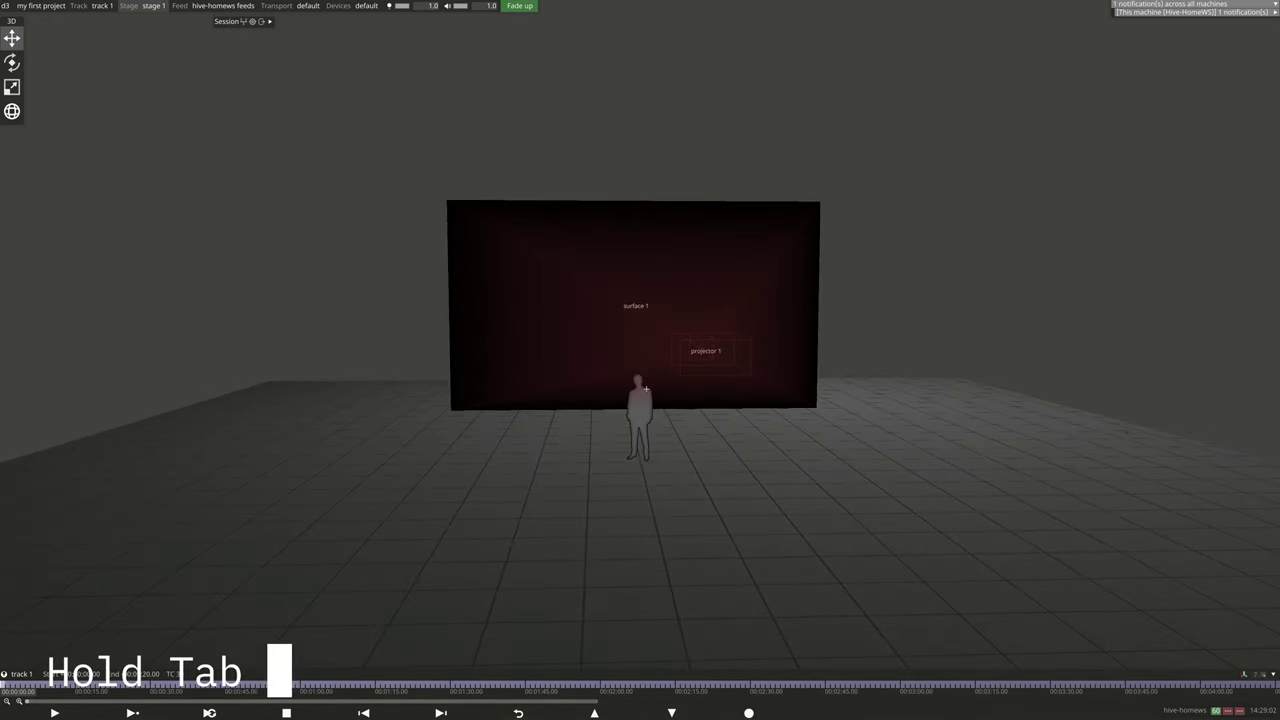
key("Tab")
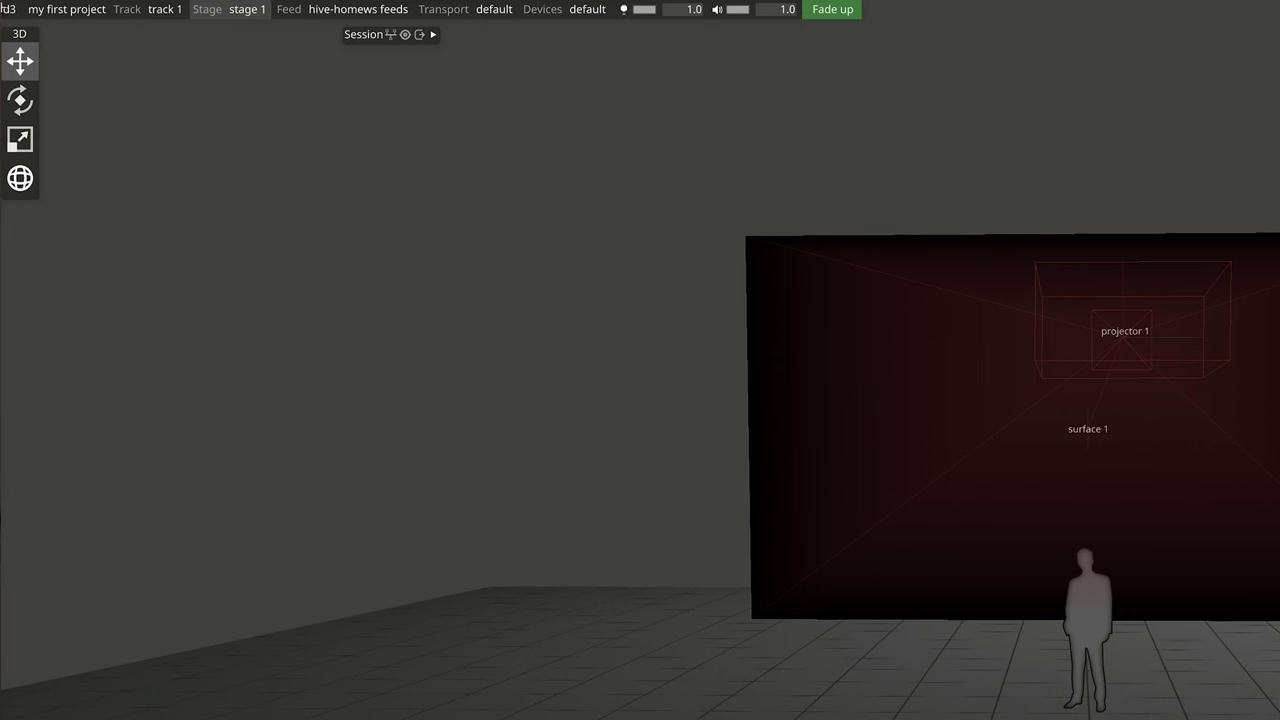
Open the project settings, and view the feed outputs before returning to the stage view.
left_click(5, 9)
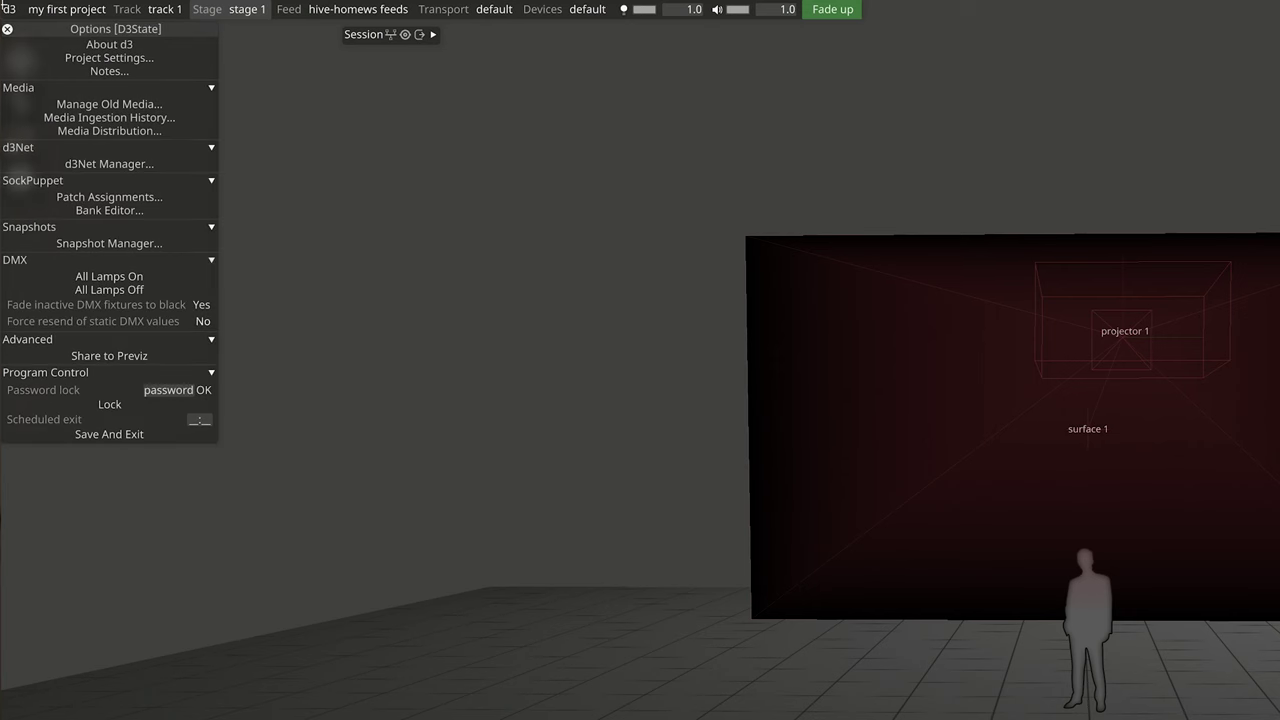
left_click(54, 57)
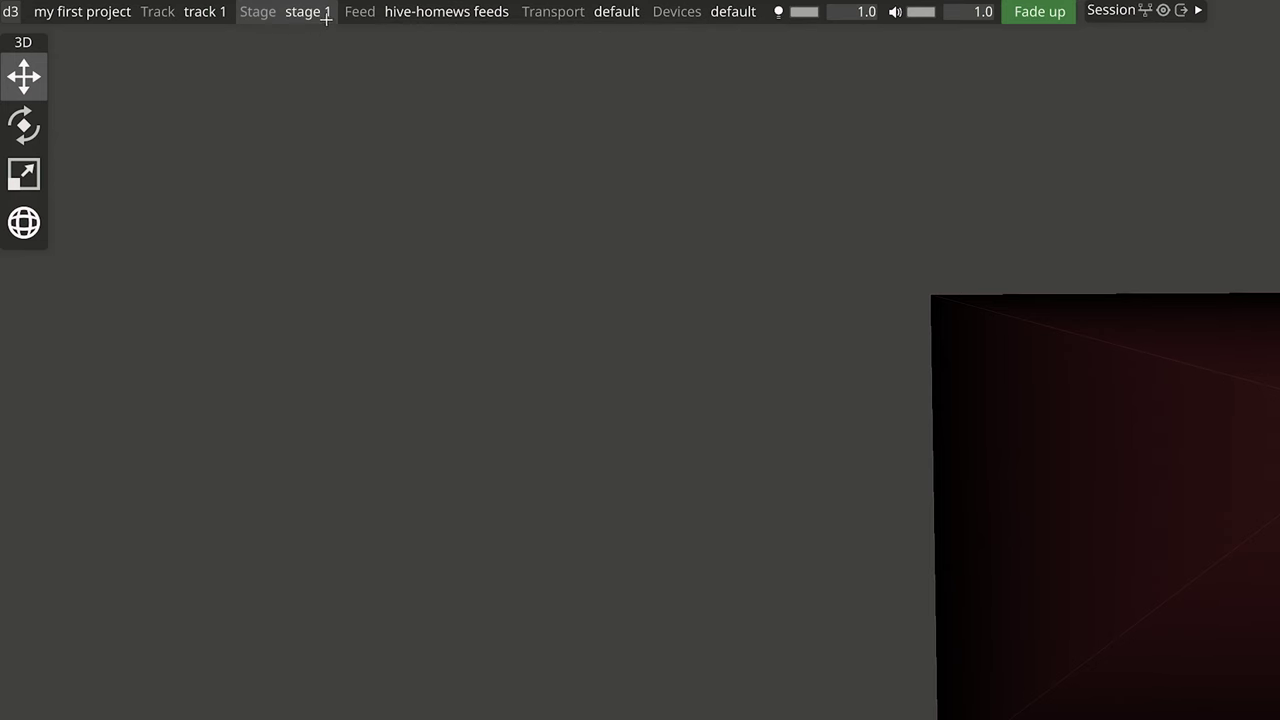
left_click(390, 11)
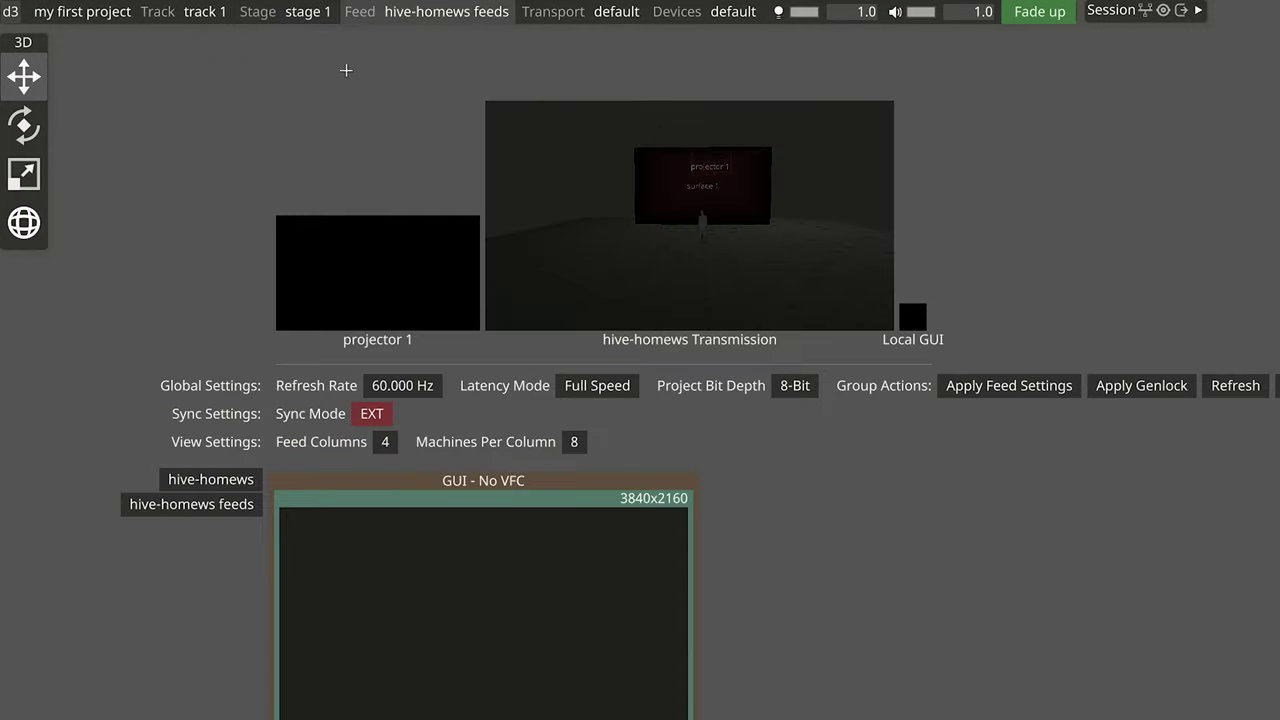
left_click(268, 11)
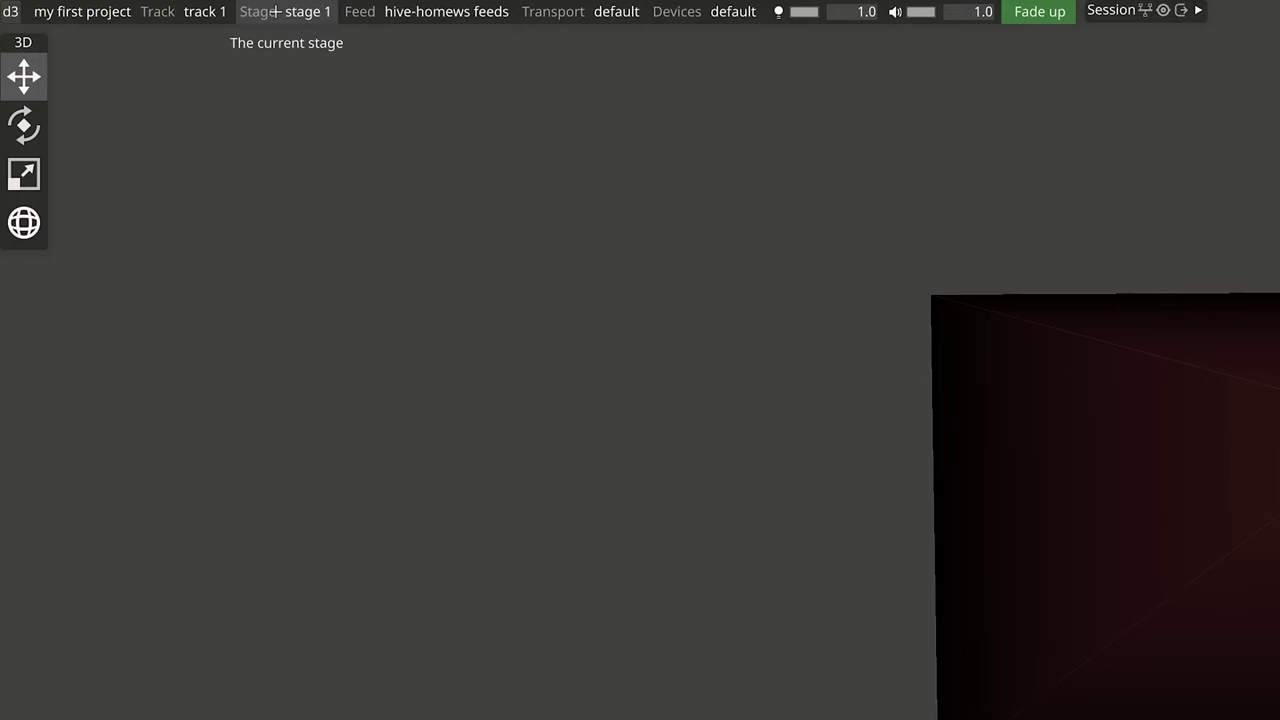
Examine the projection surface, projector and scene settings of stage 1, and close its editor.
left_click(275, 11)
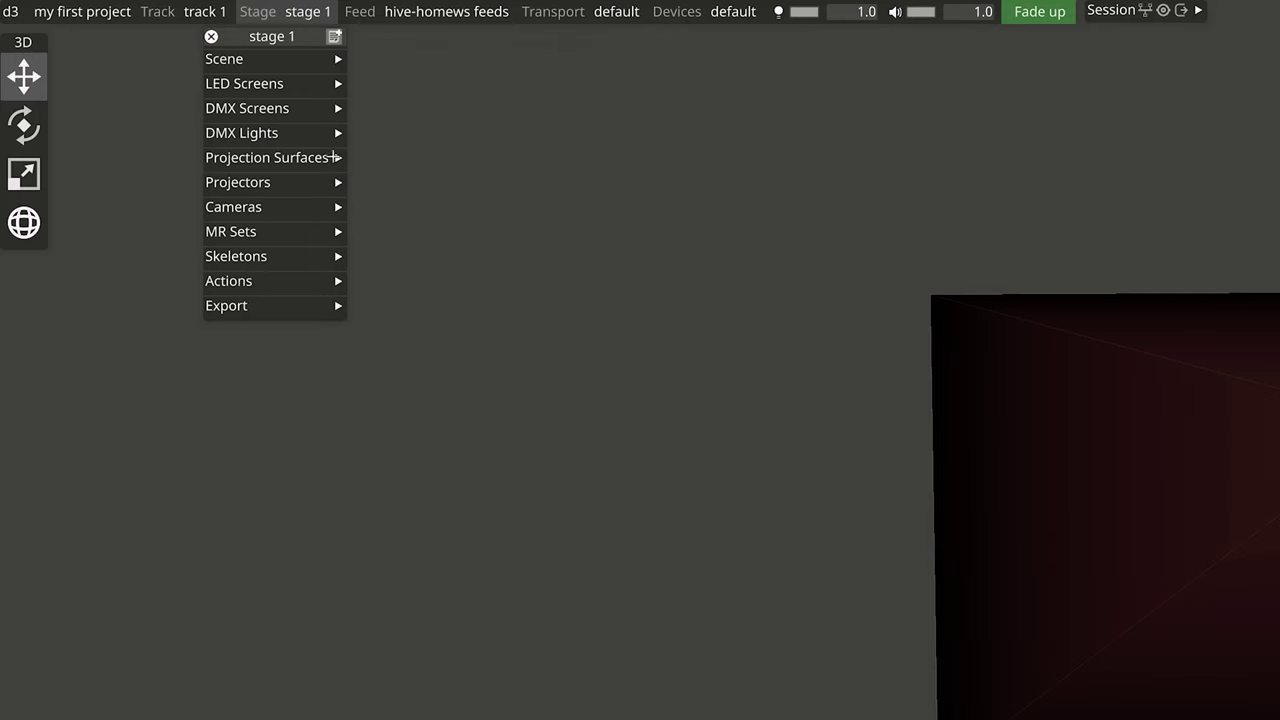
left_click(334, 157)
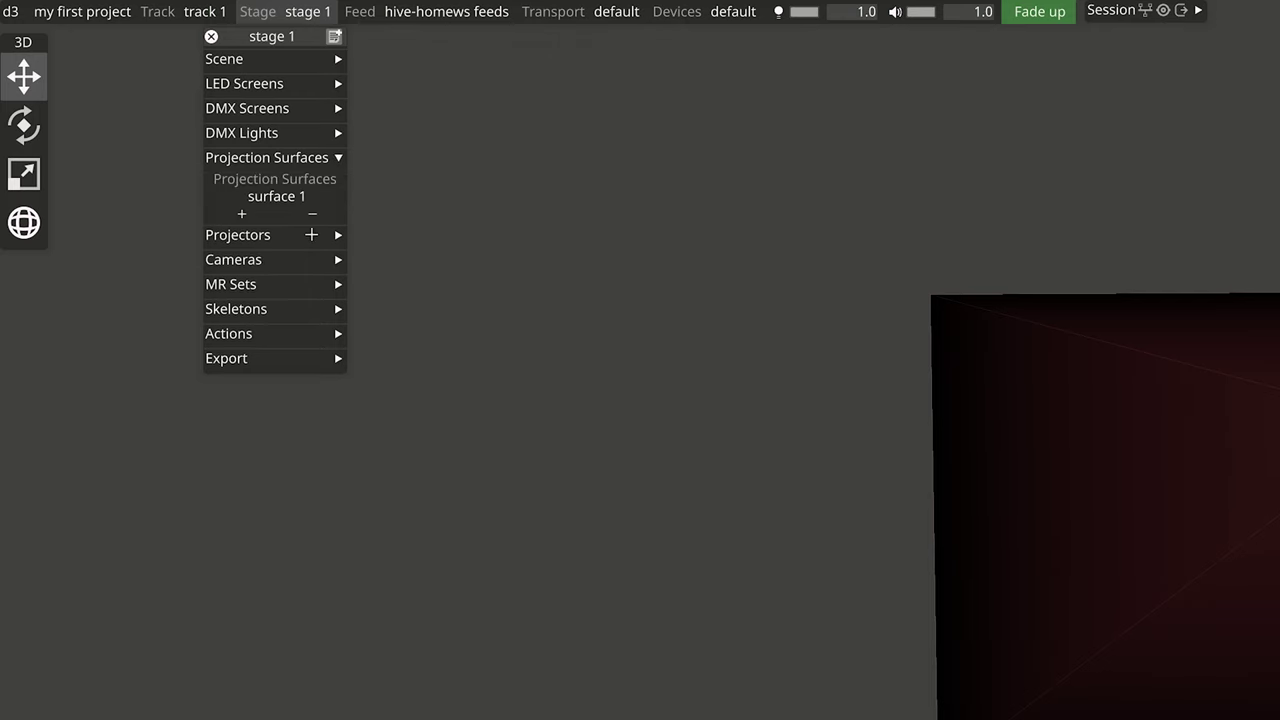
left_click(312, 235)
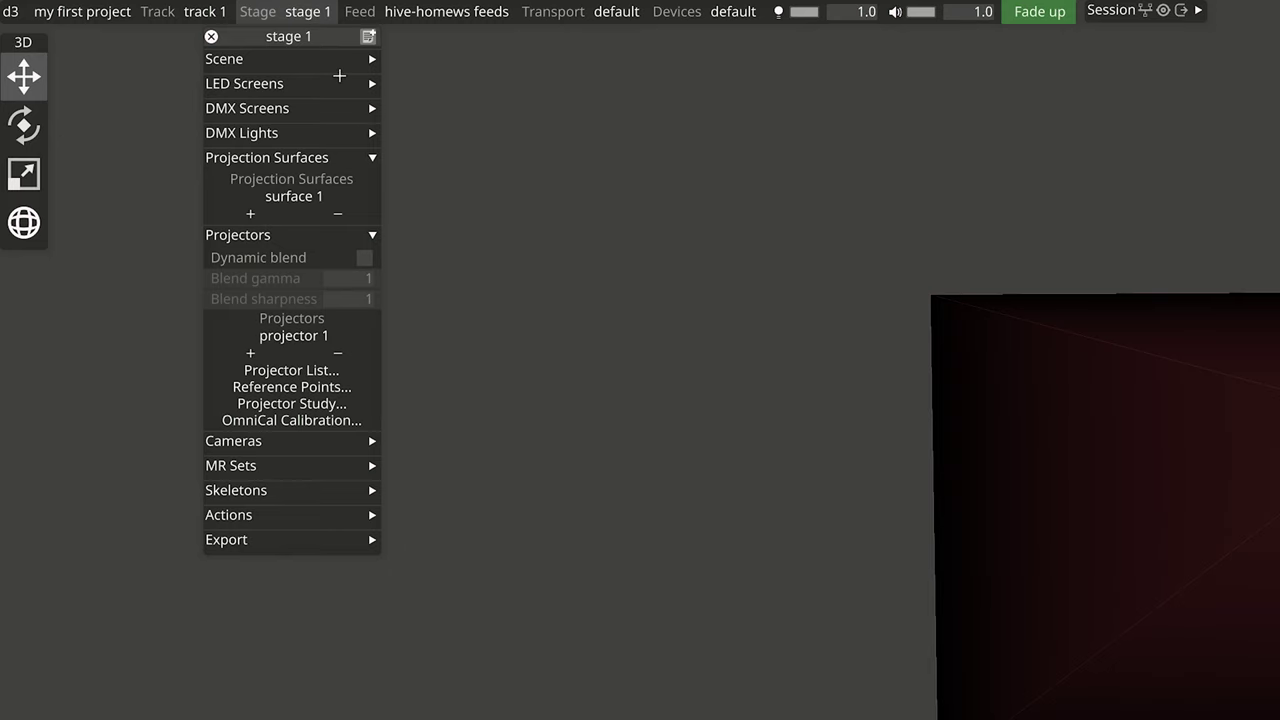
left_click(331, 55)
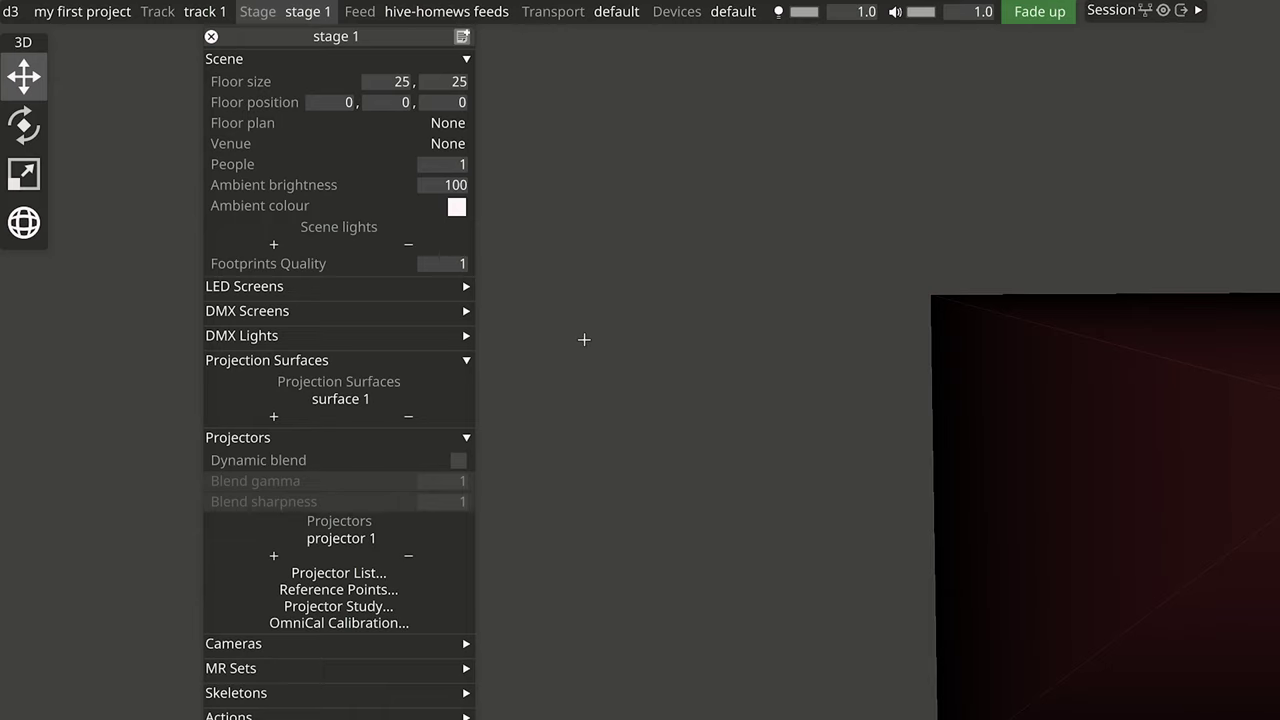
left_click(423, 340)
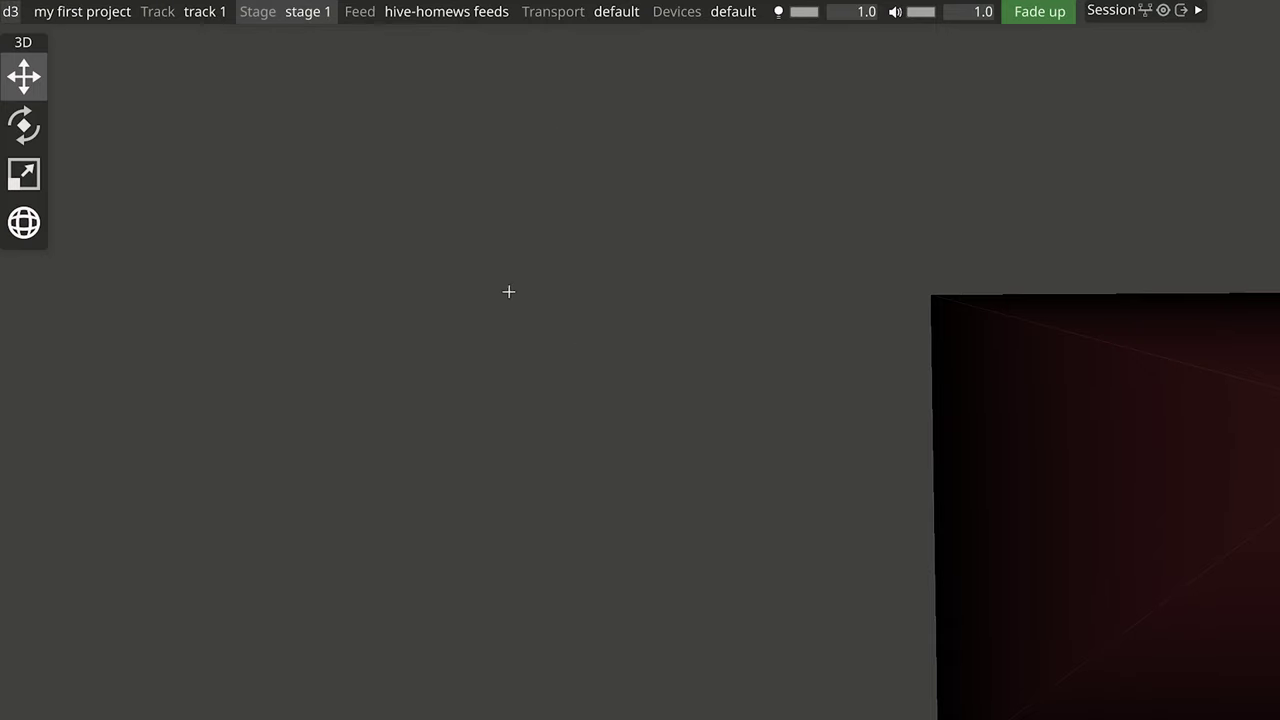
Examine the timecode and event transport settings of the default transport.
left_click(560, 11)
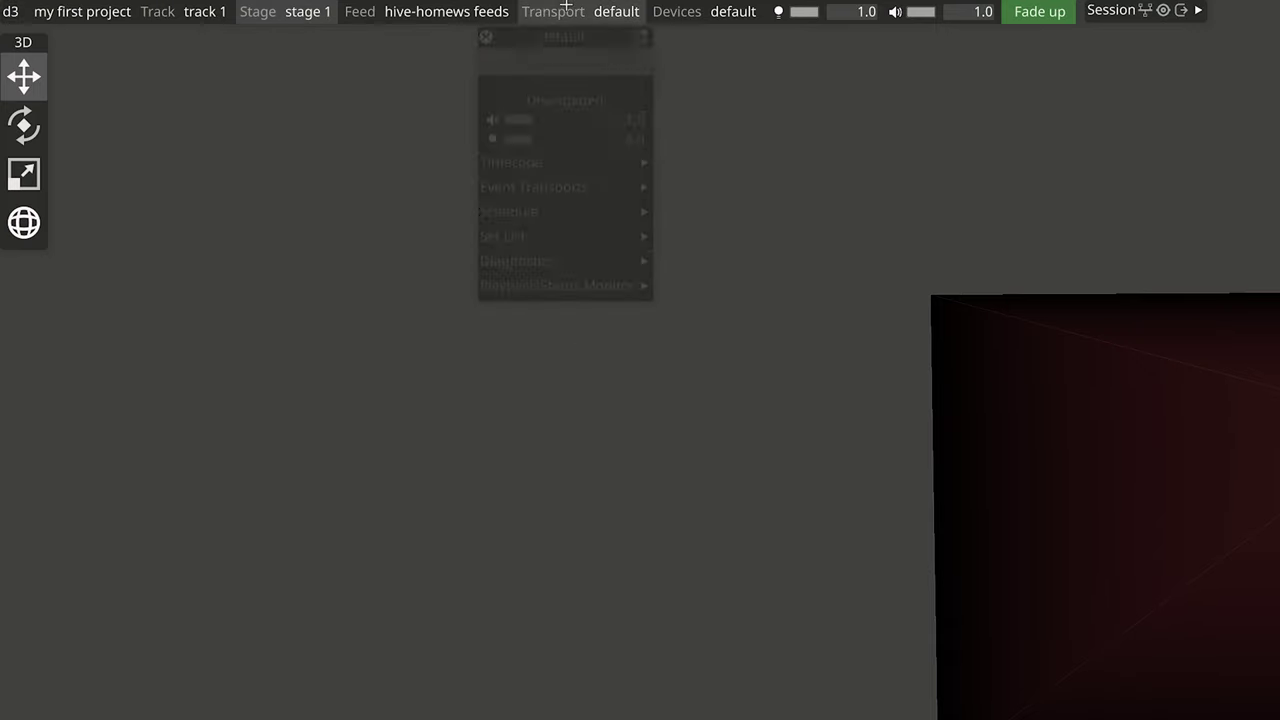
left_click(528, 167)
left_click(541, 290)
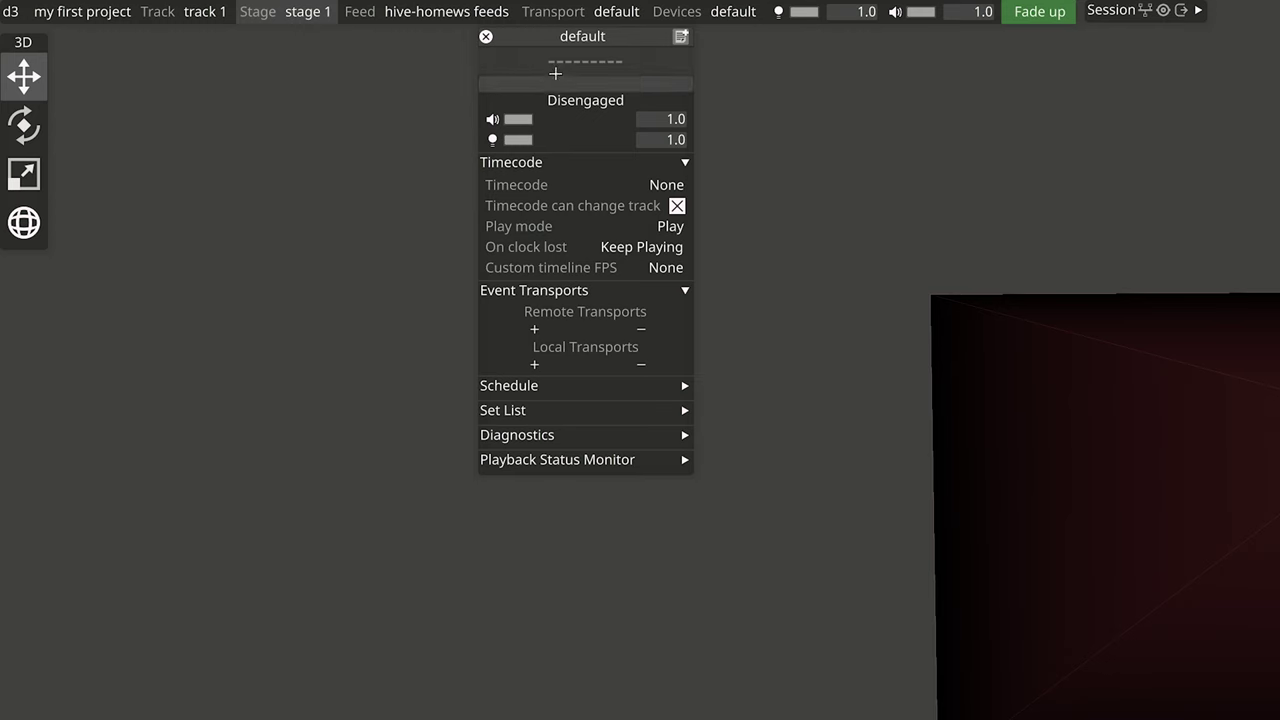
Create a new transport manager named Multi Transport and close its editor.
left_click(568, 11)
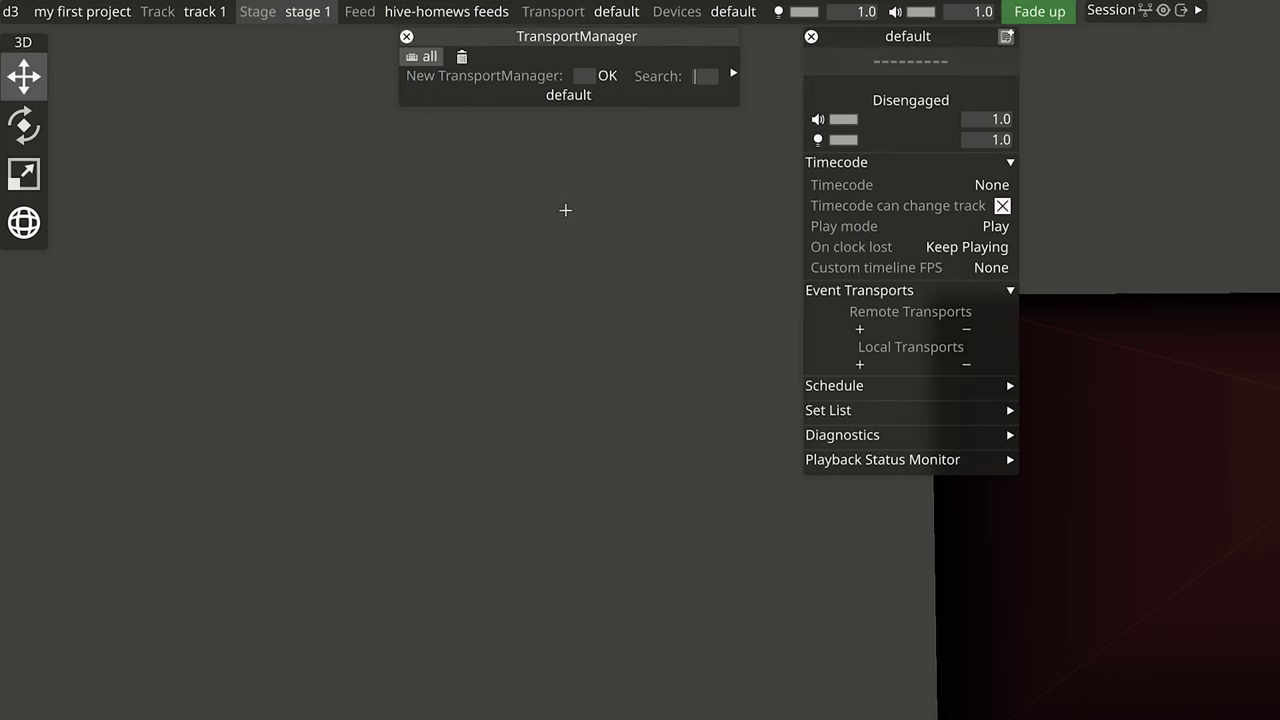
type("Multi Transport")
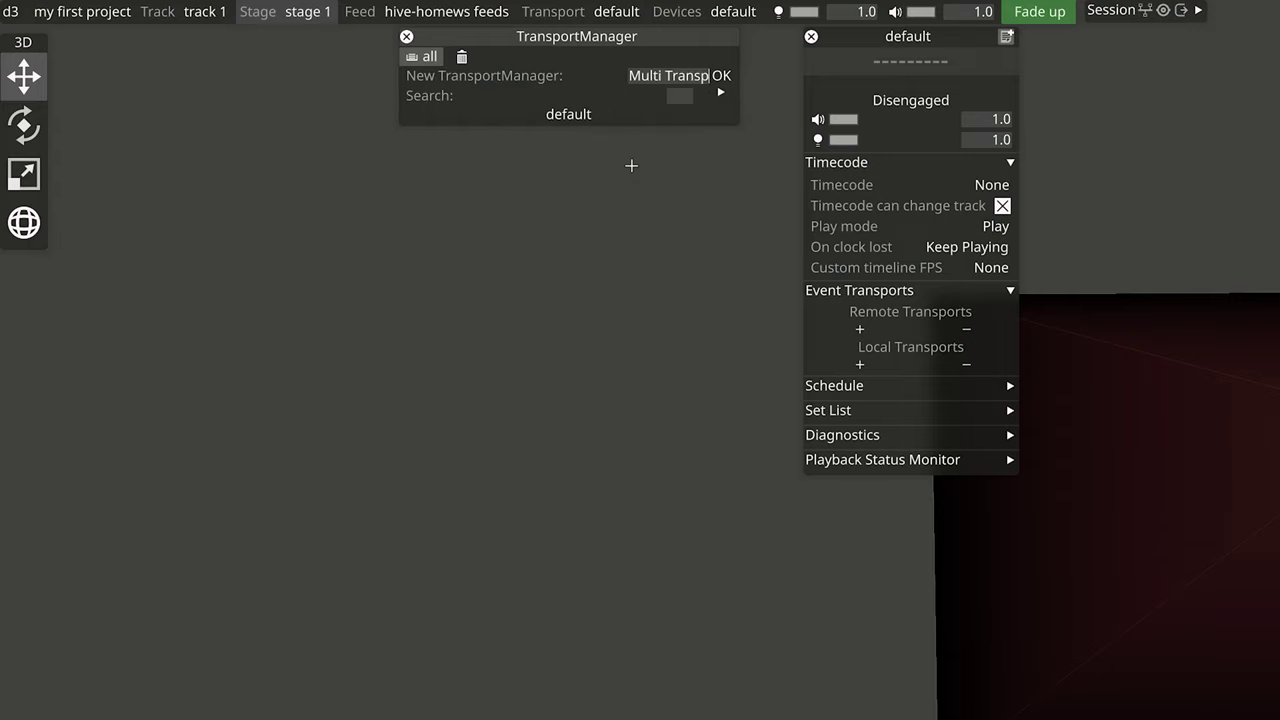
left_click(721, 75)
left_click(661, 173)
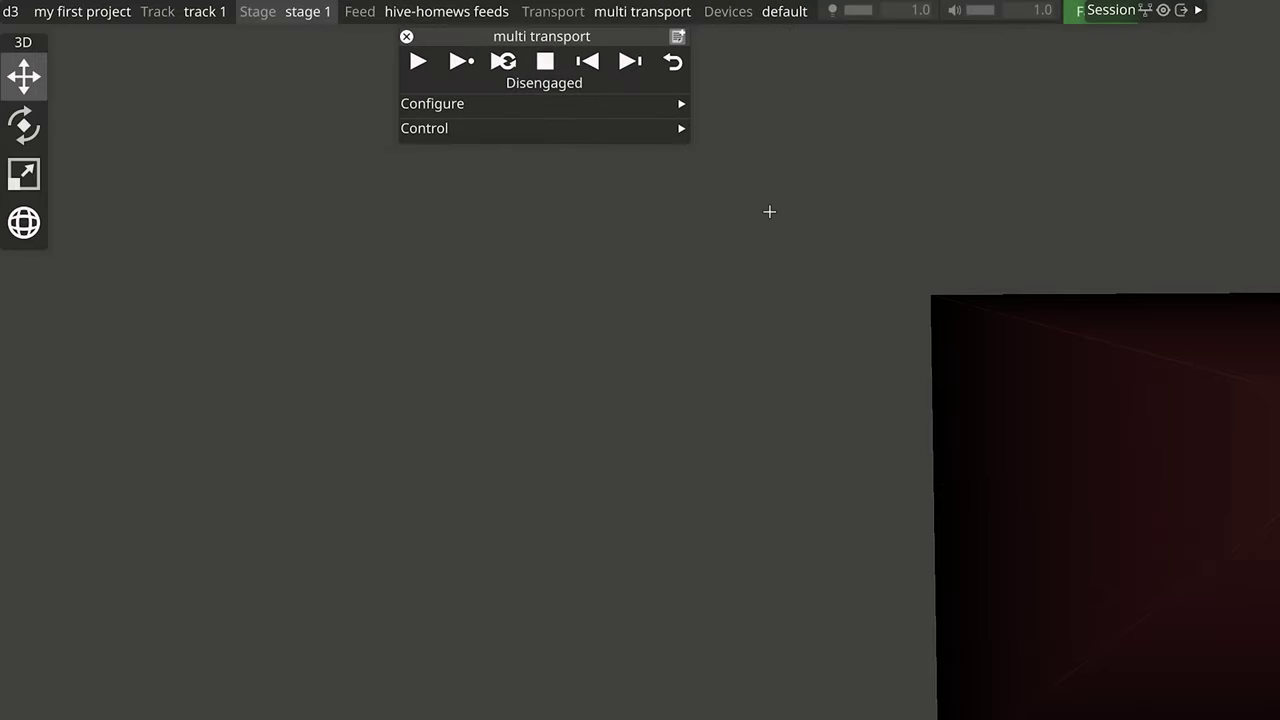
left_click(598, 339)
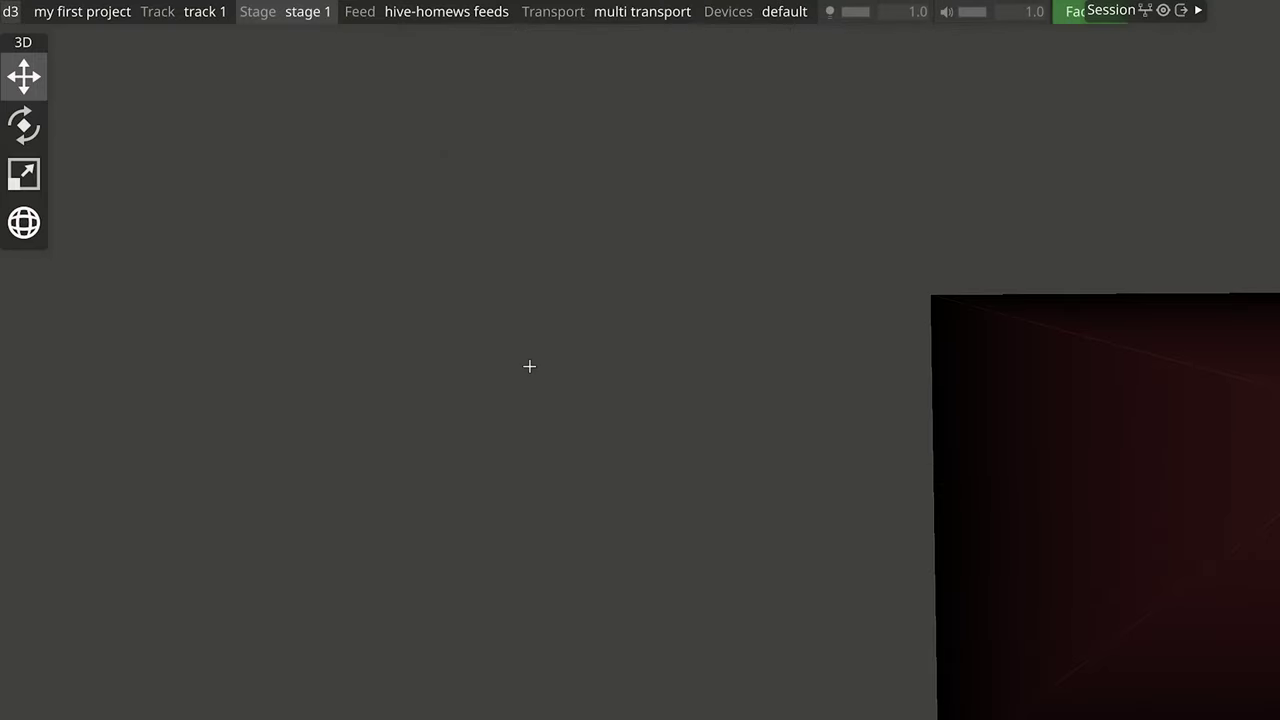
Add the osc 1 and dmx 1 devices to the default device list.
left_click(750, 12)
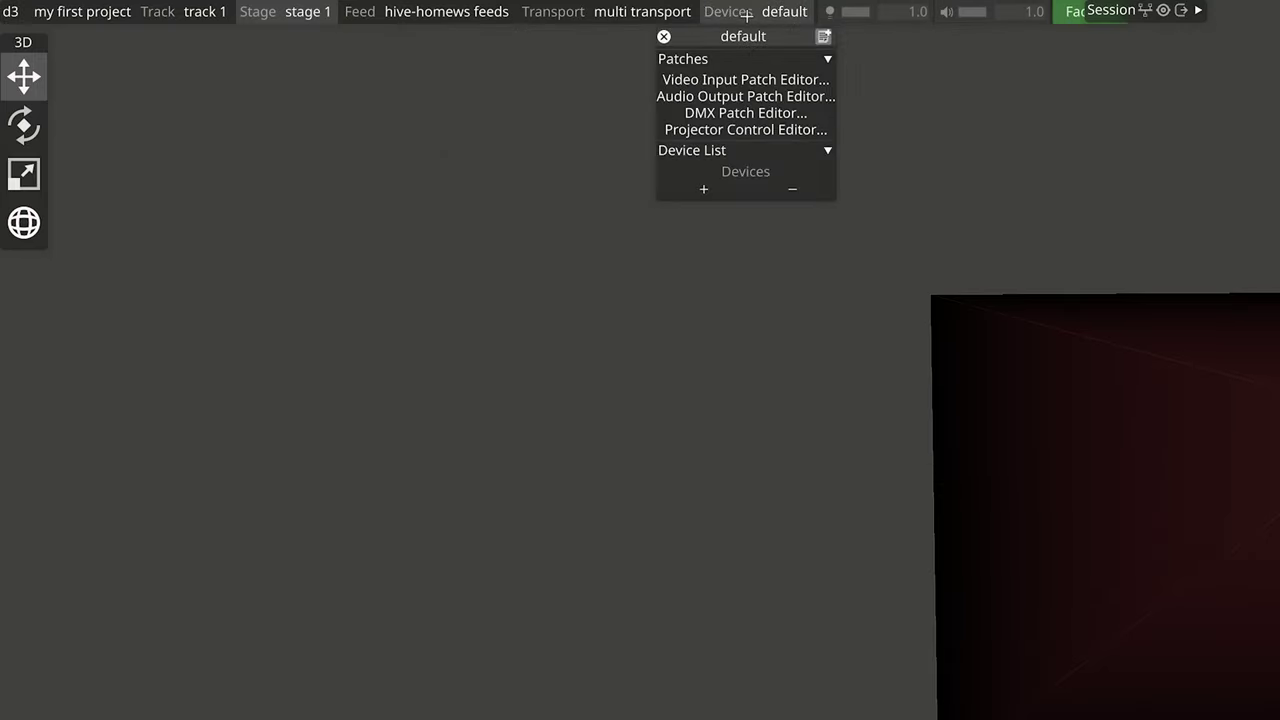
left_click(703, 189)
left_click(745, 338)
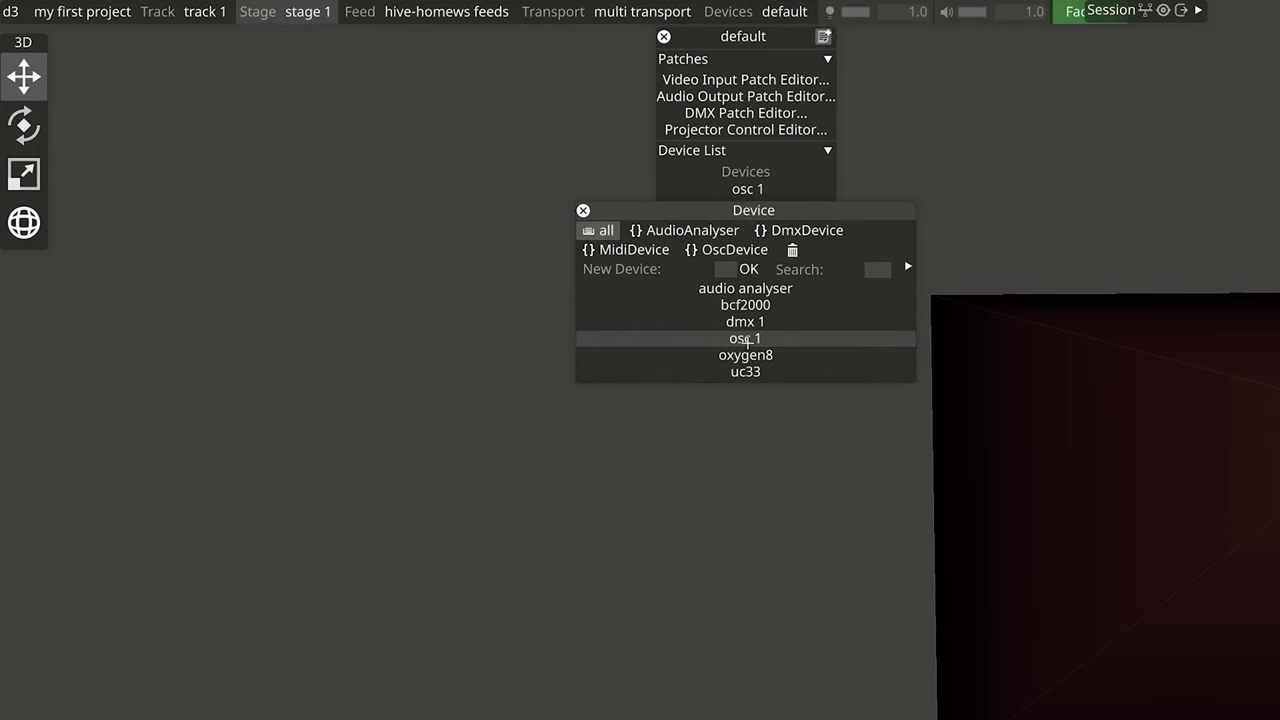
left_click(750, 323)
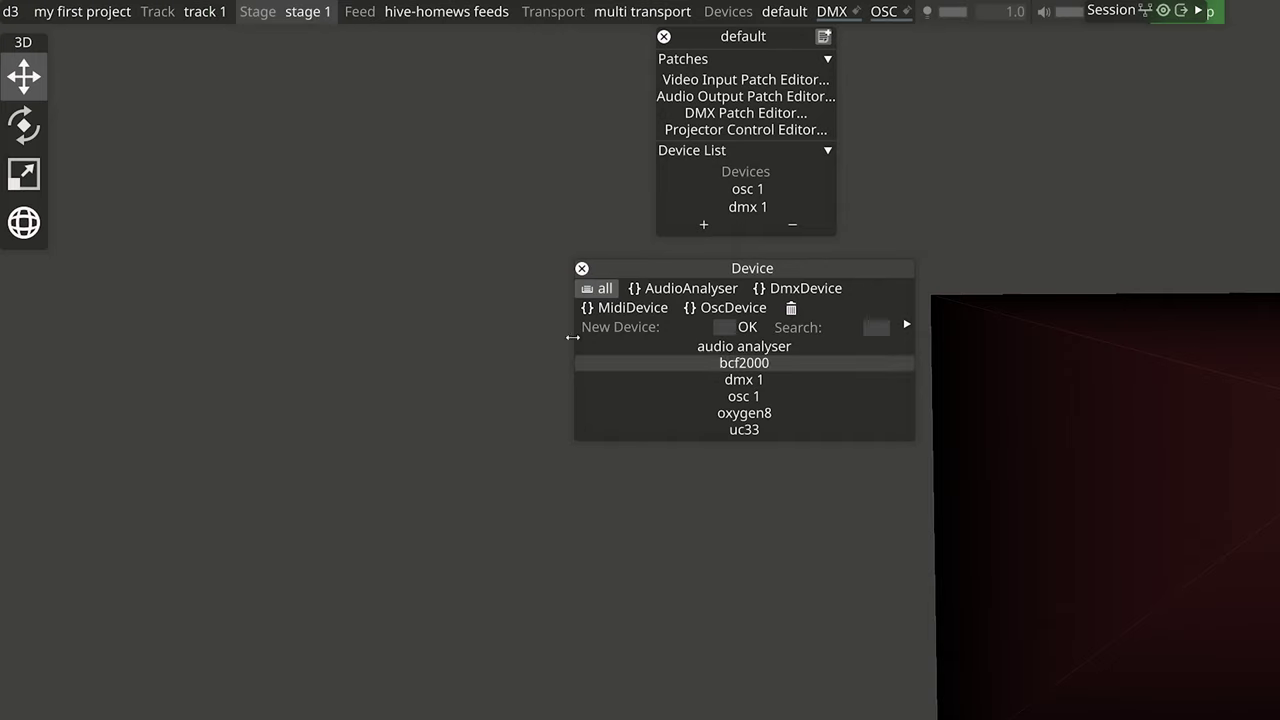
left_click(581, 269)
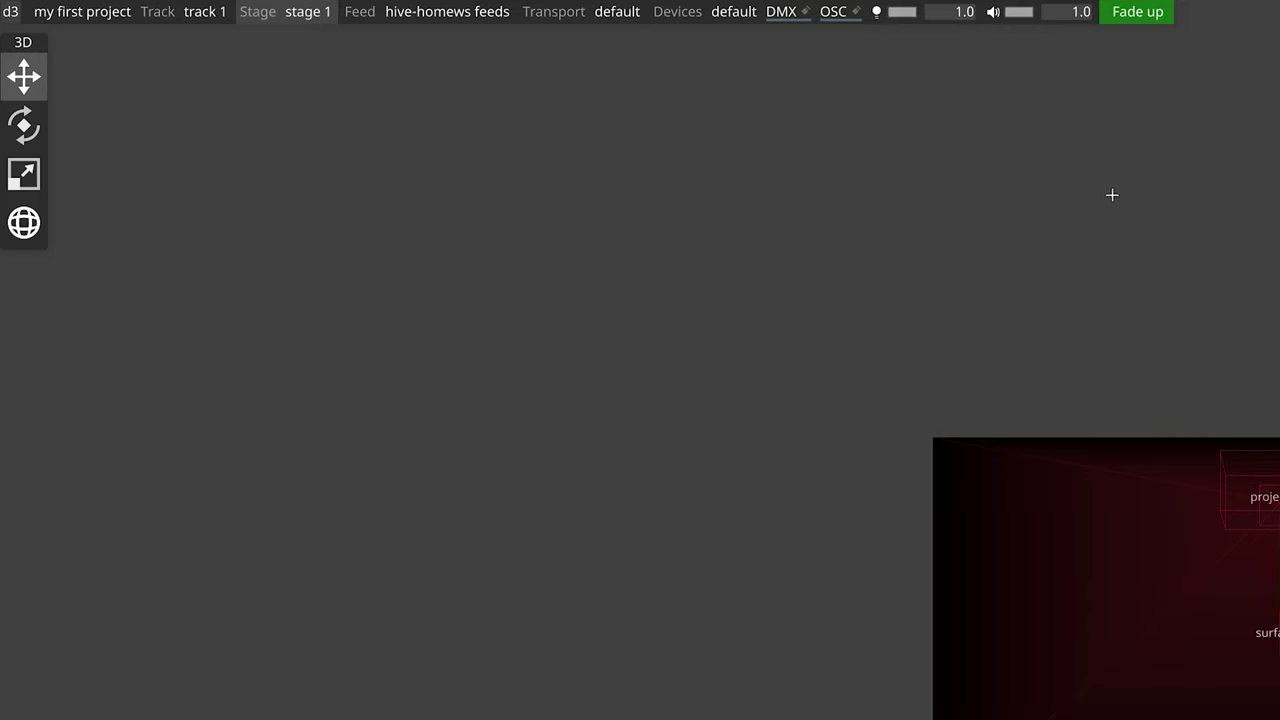
Fade the master output down and bring it back up.
left_click(1138, 11)
left_click(1200, 10)
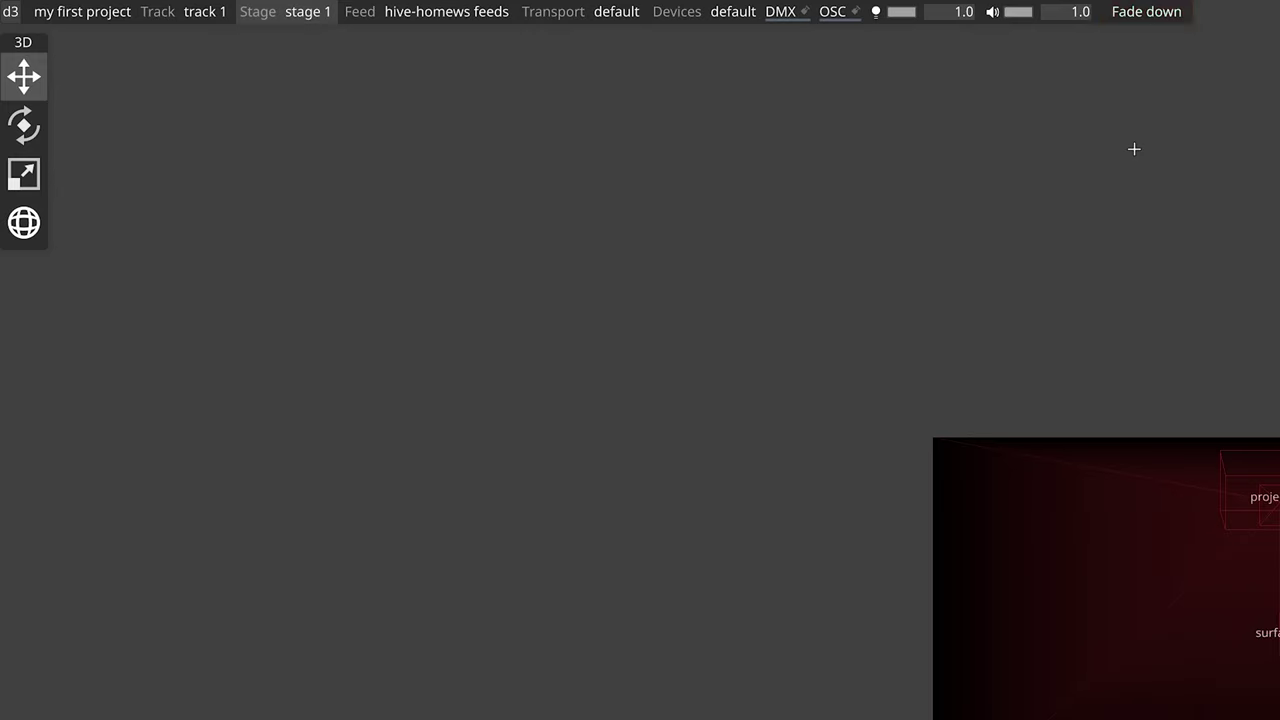
left_click(1147, 15)
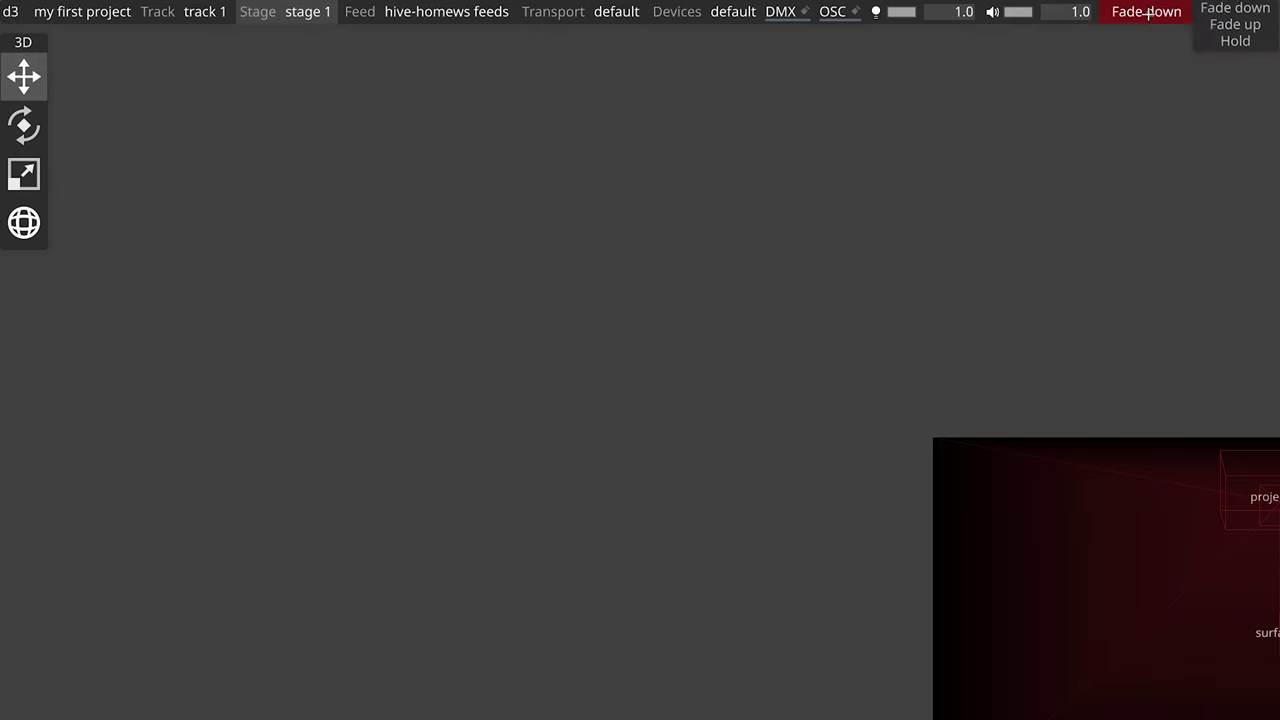
left_click(1199, 27)
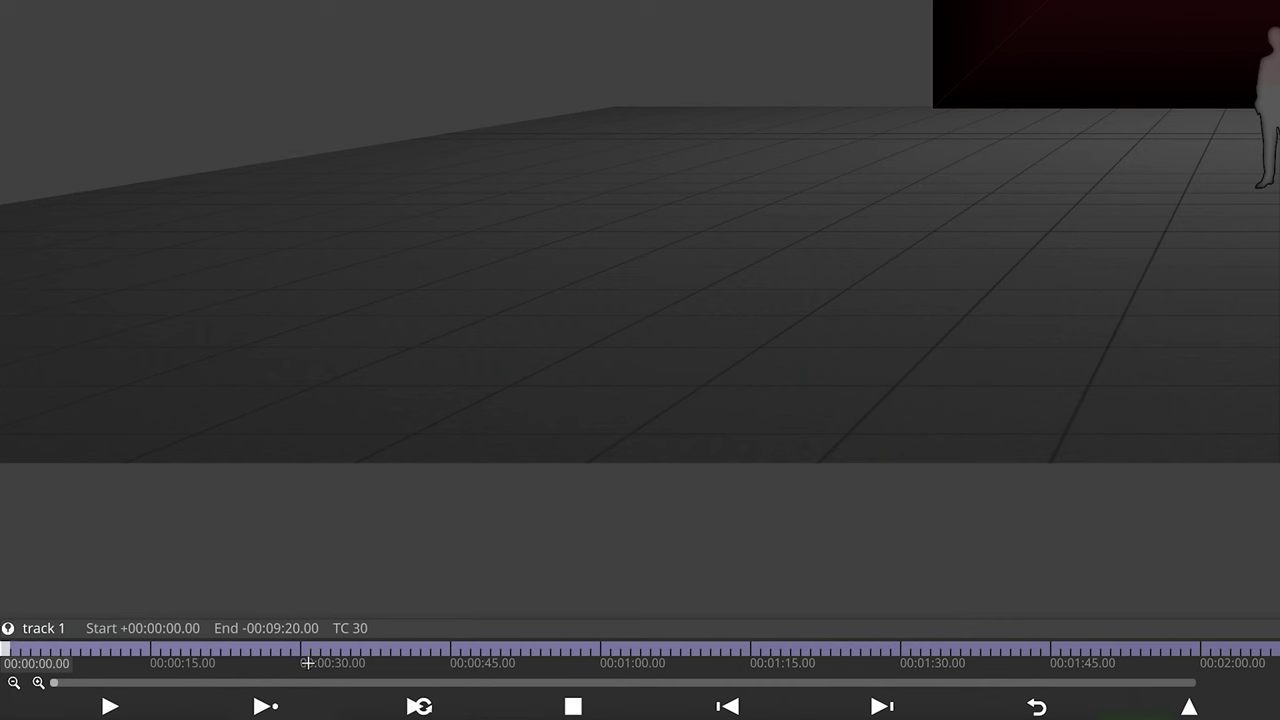
Create a new layer named My Video Layer at 00:00:30.00 on track 1.
left_click(306, 650)
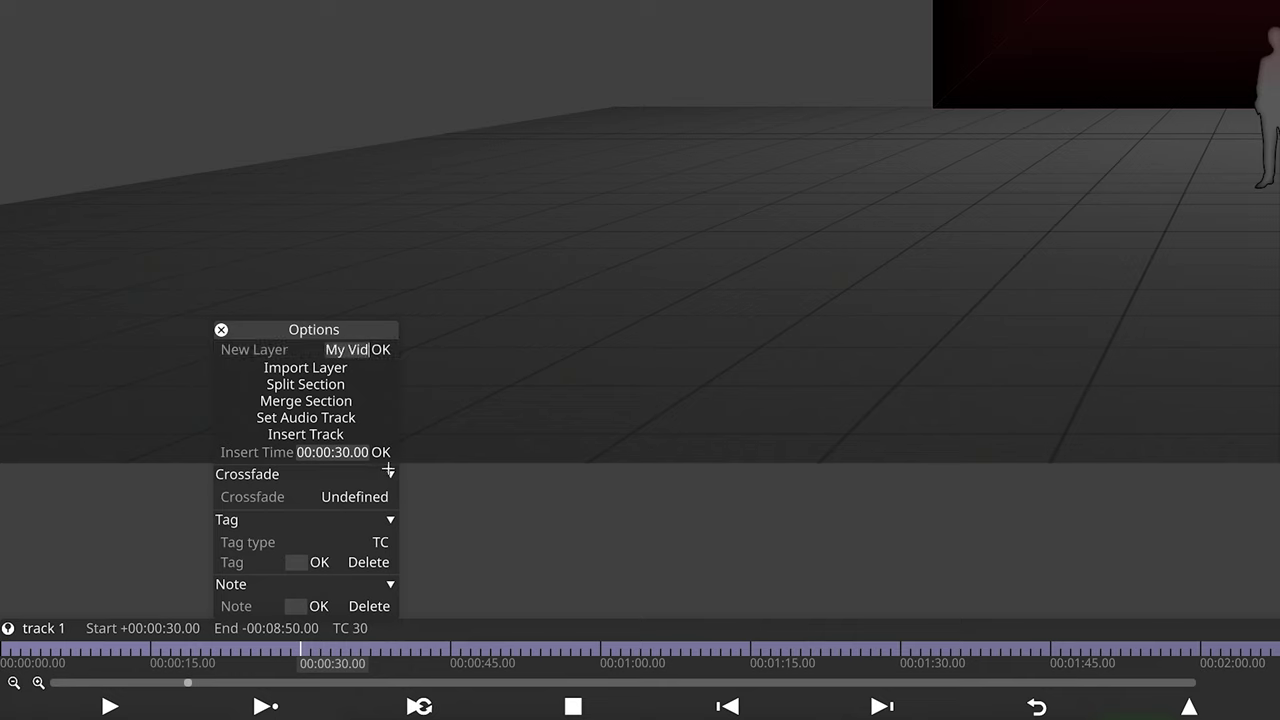
type("eo Layer")
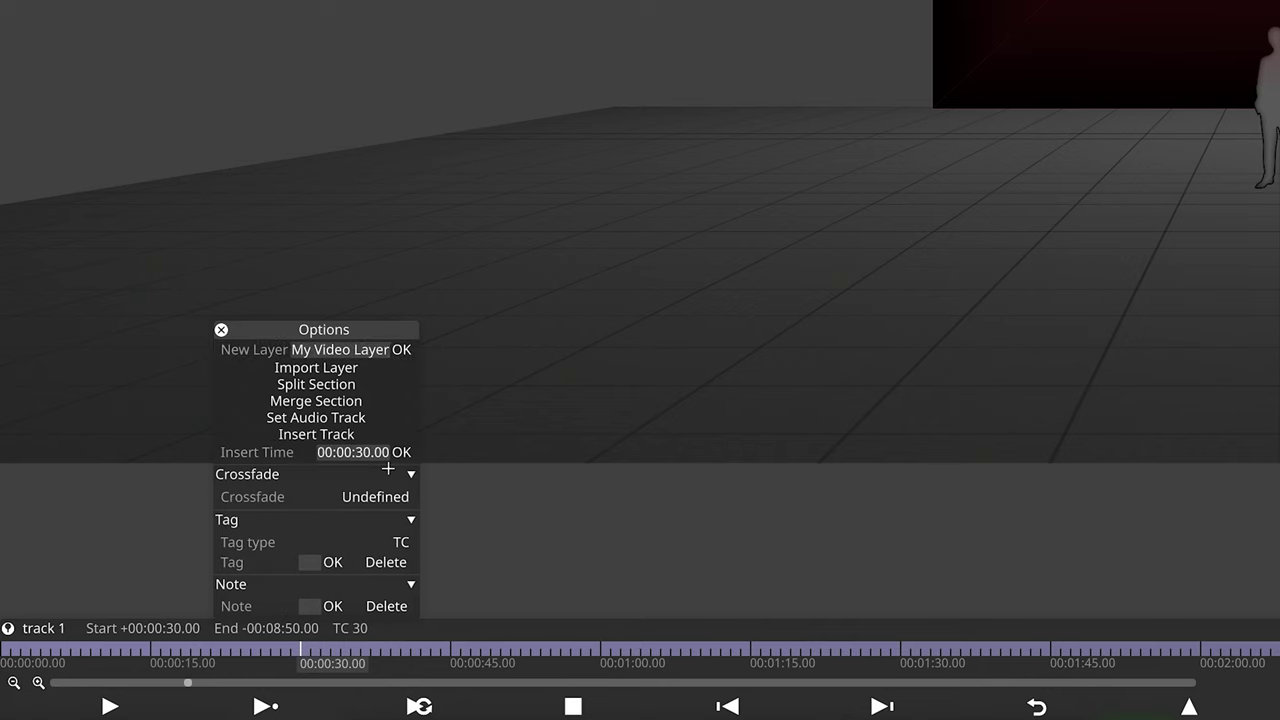
key("Return")
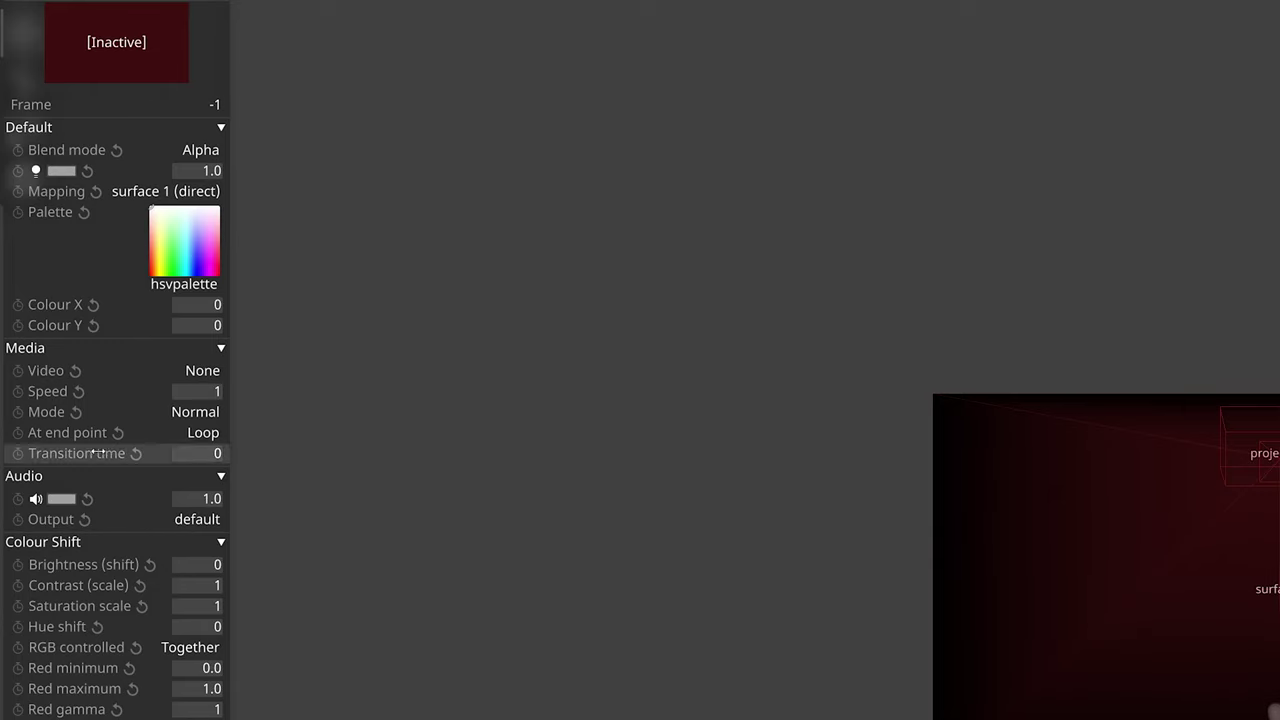
Assign d3_test_16-9.png as the layer's video and shorten My Video Layer to end at 00:00:45.00.
left_click(89, 370)
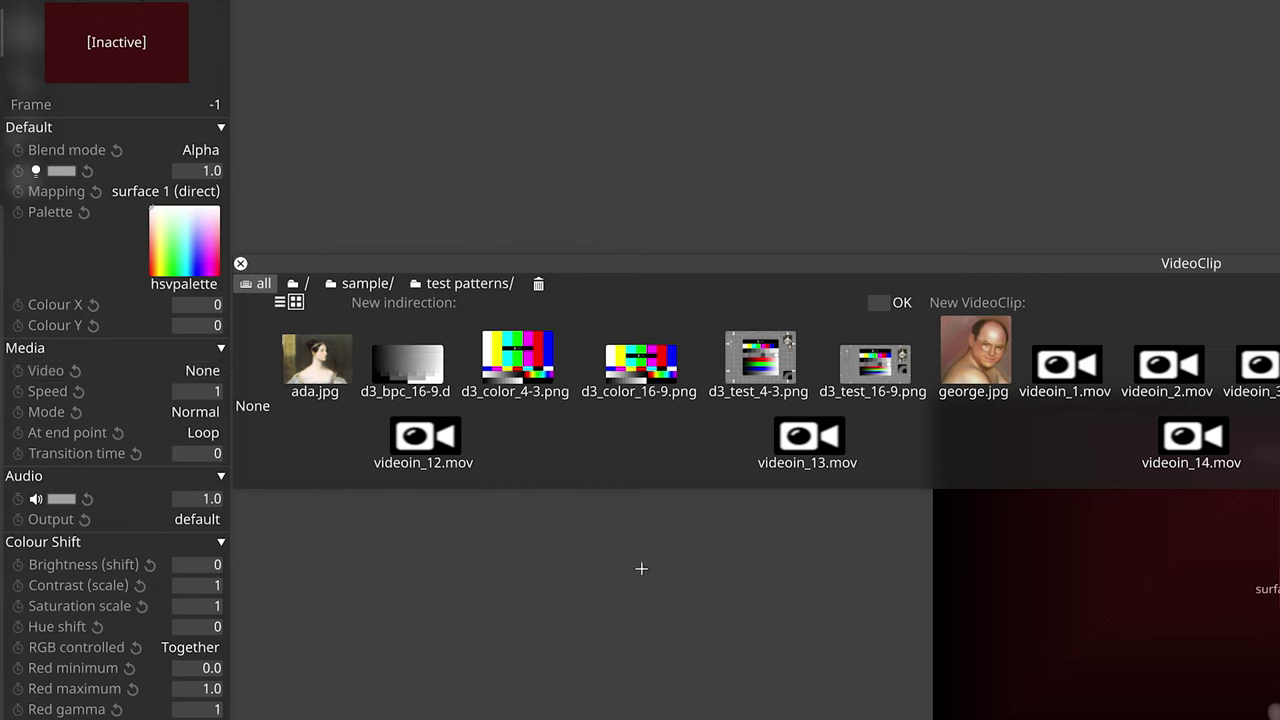
left_click(893, 360)
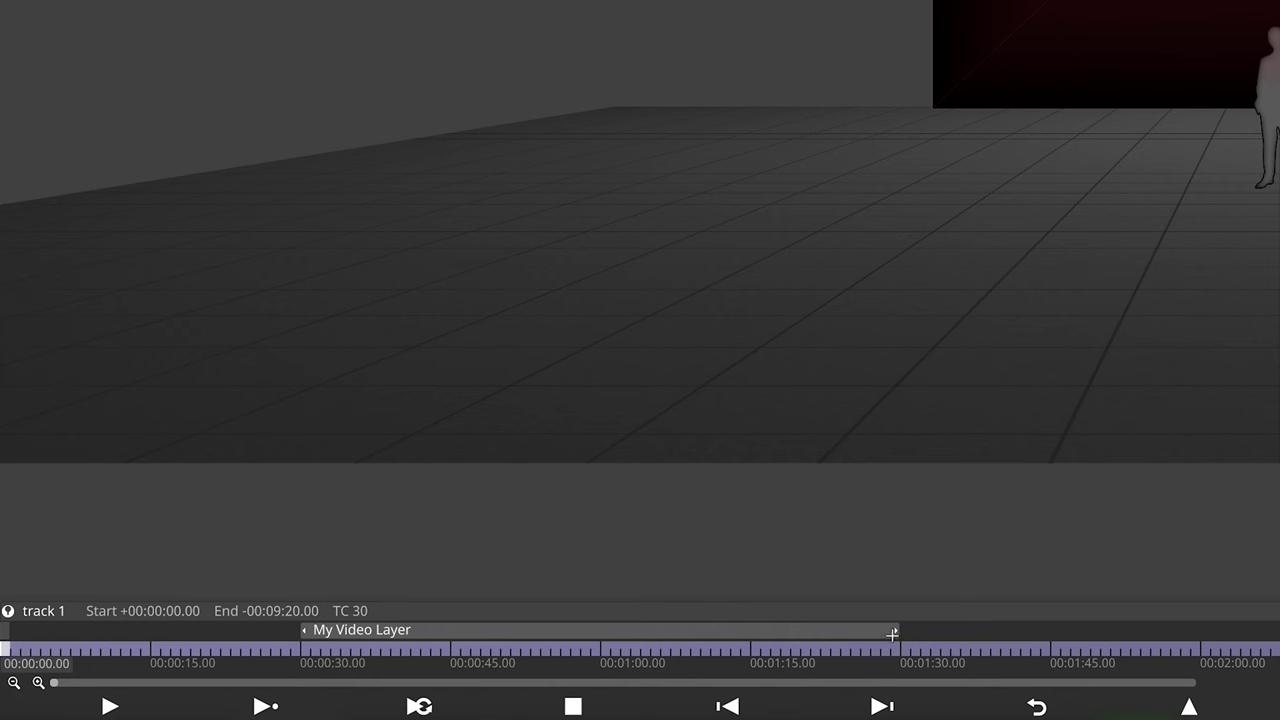
left_click_drag(895, 631, 449, 606)
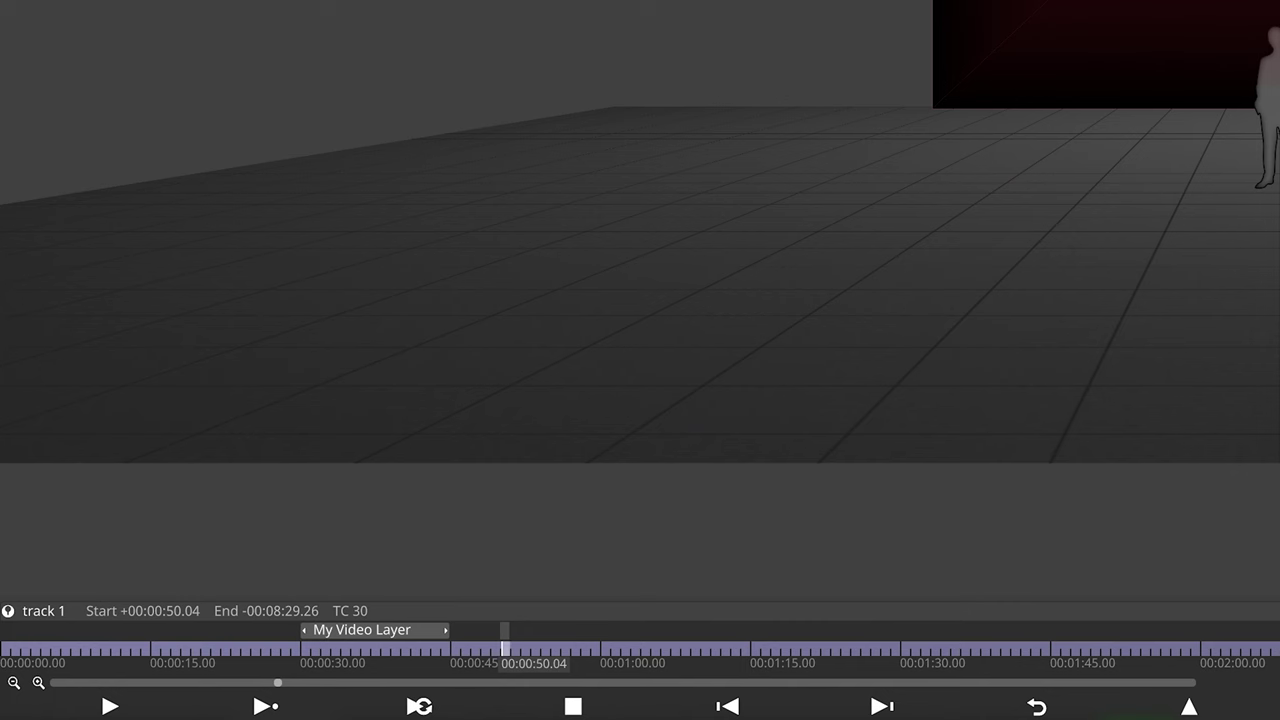
Split the section of track 1 at 00:00:45.00, where My Video Layer ends.
right_click(455, 649)
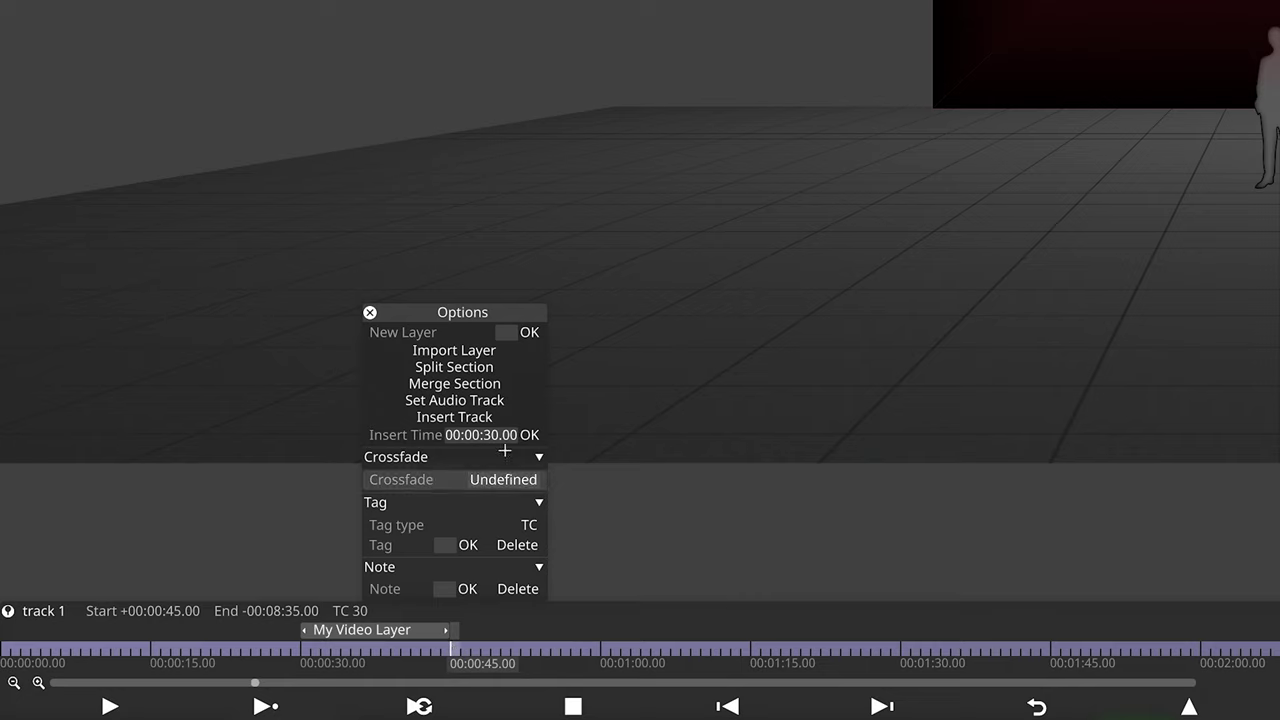
left_click(461, 366)
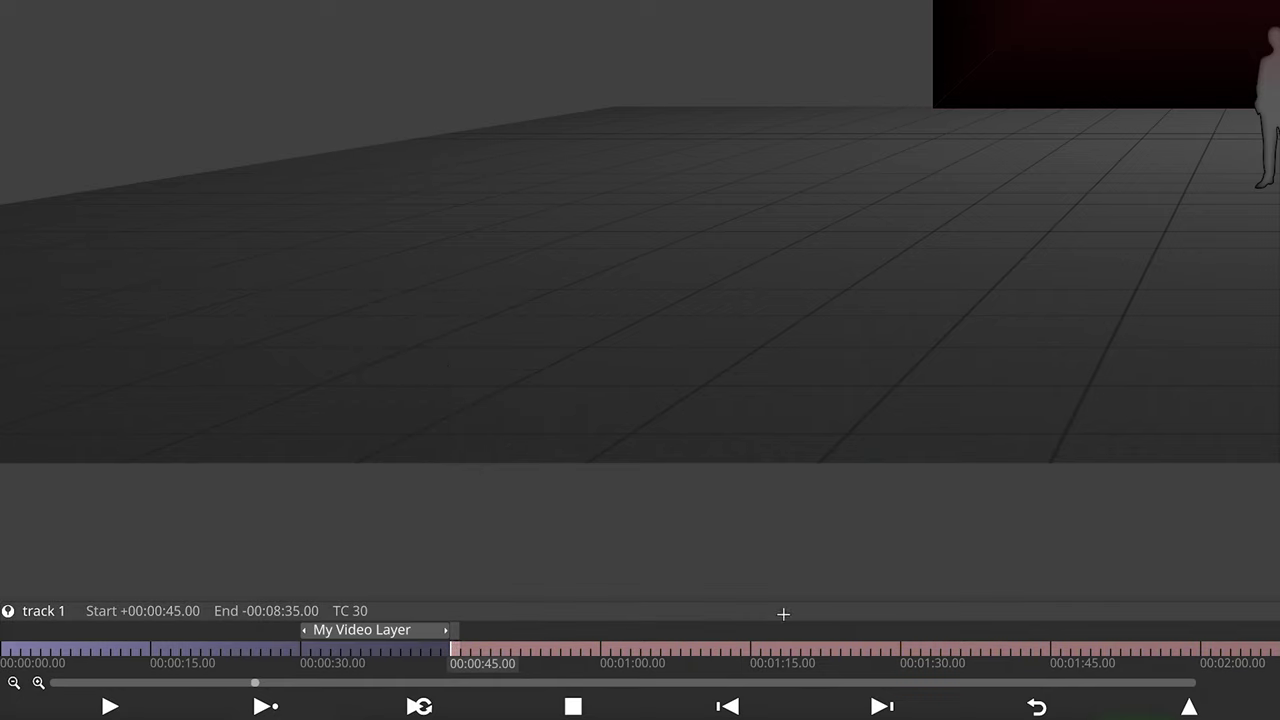
key("a")
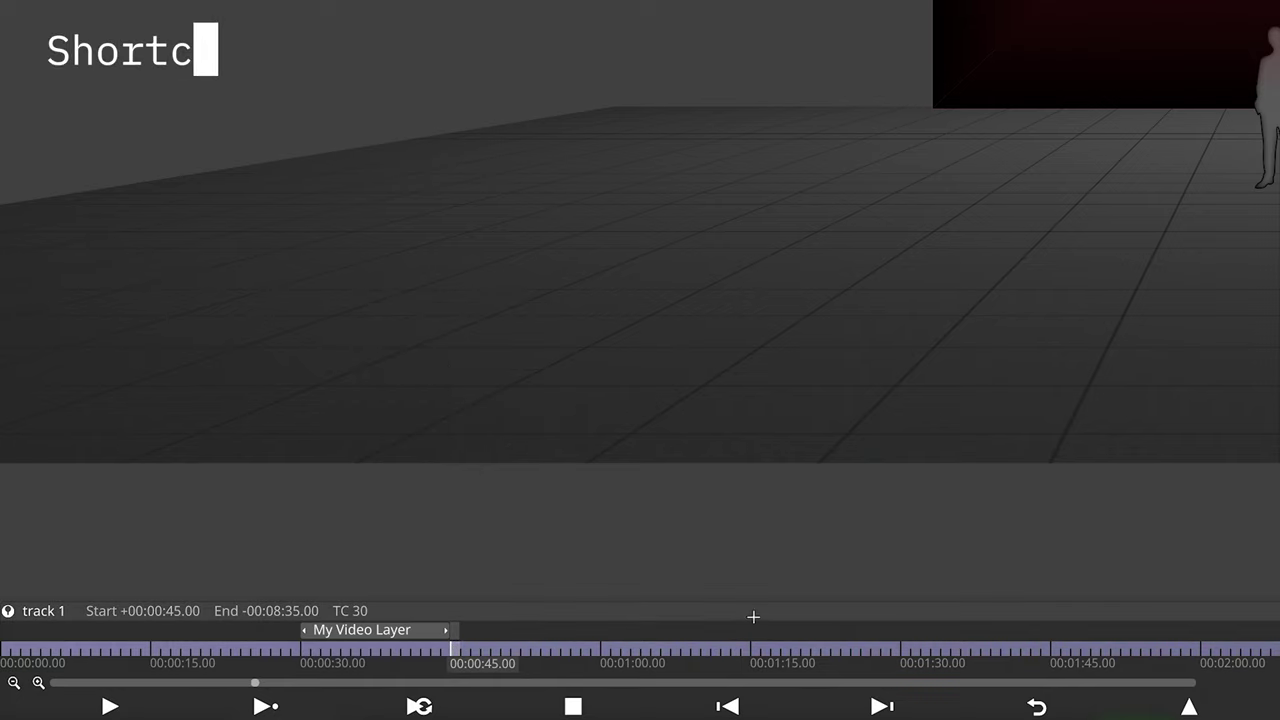
key("alt+s")
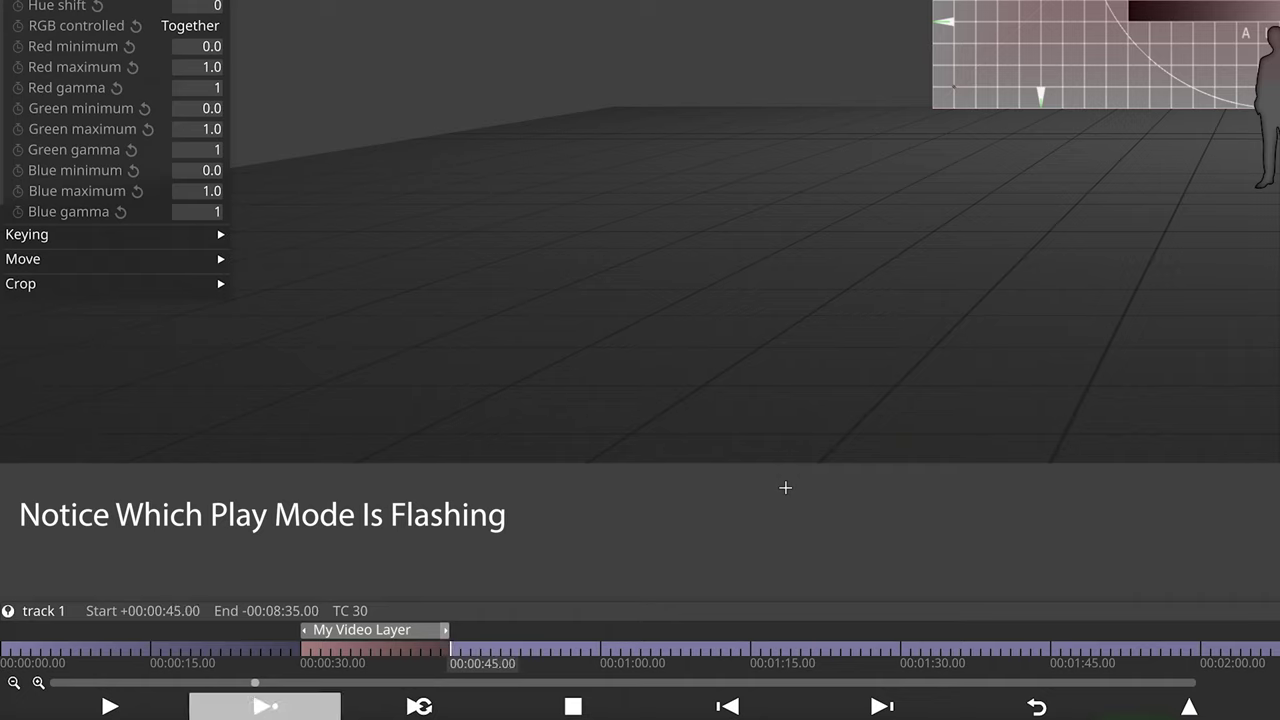
Jump playback to the next section, past the end of My Video Layer.
left_click(868, 704)
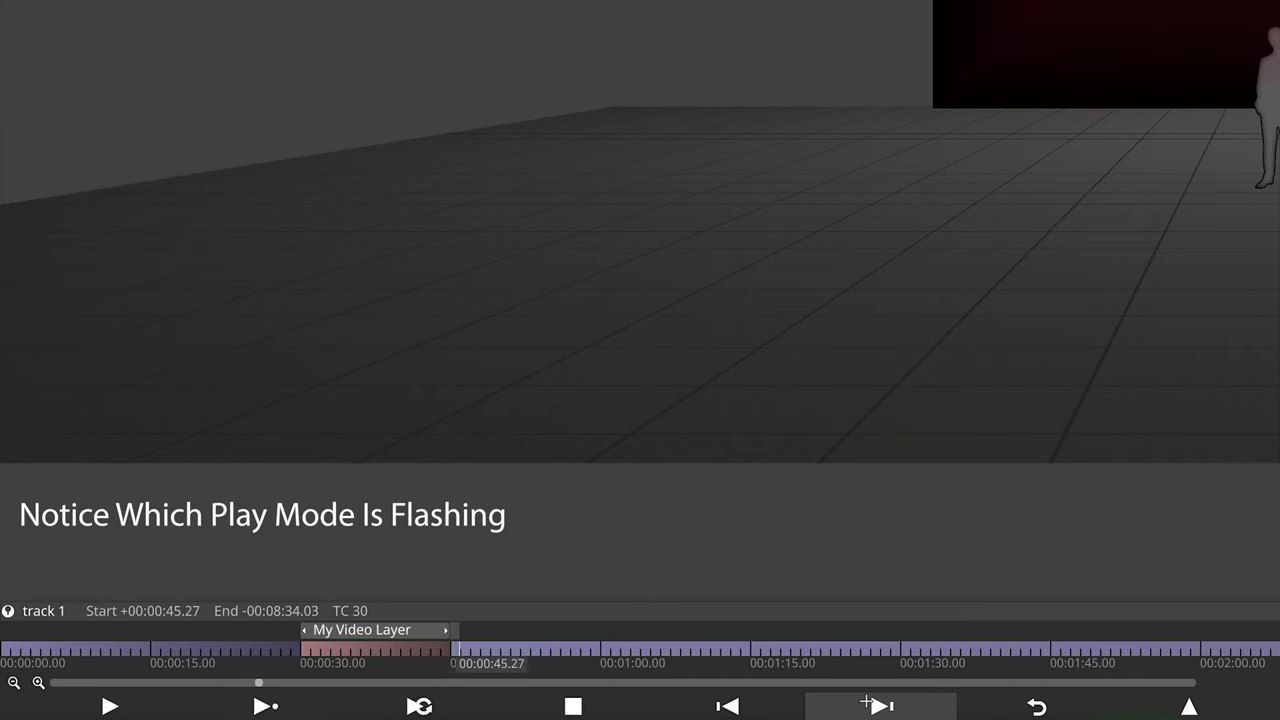